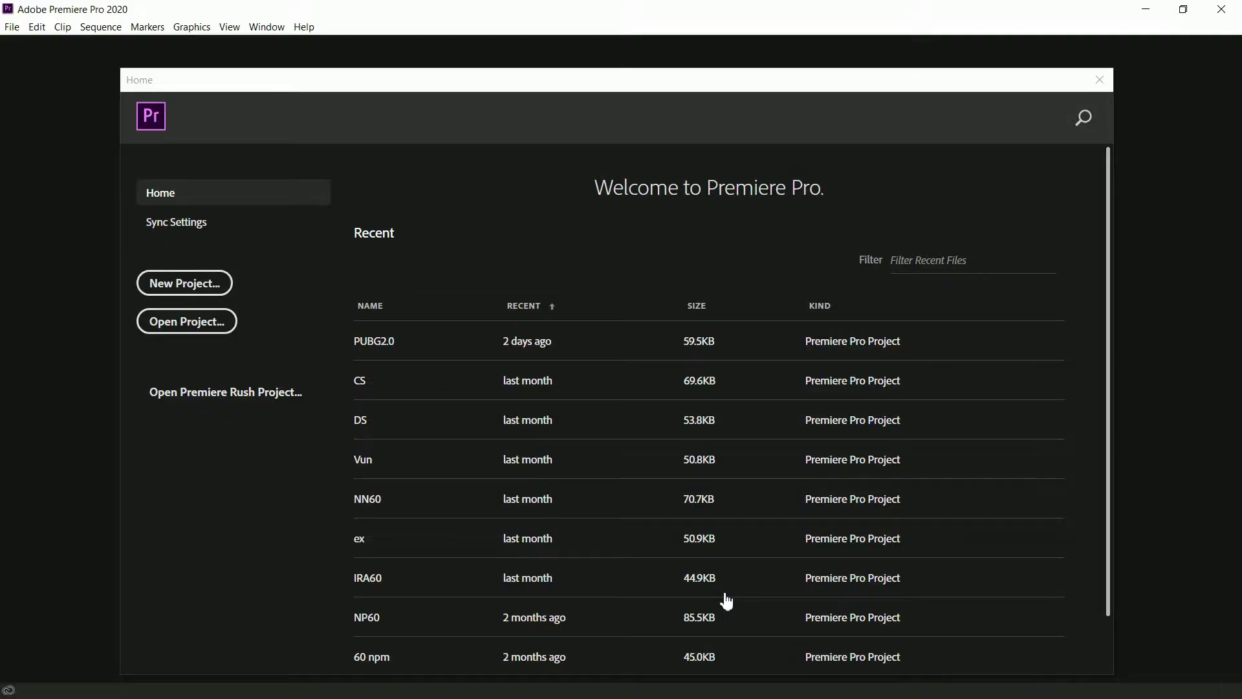
Step: Create a new project named WS in the default project location
click(225, 289)
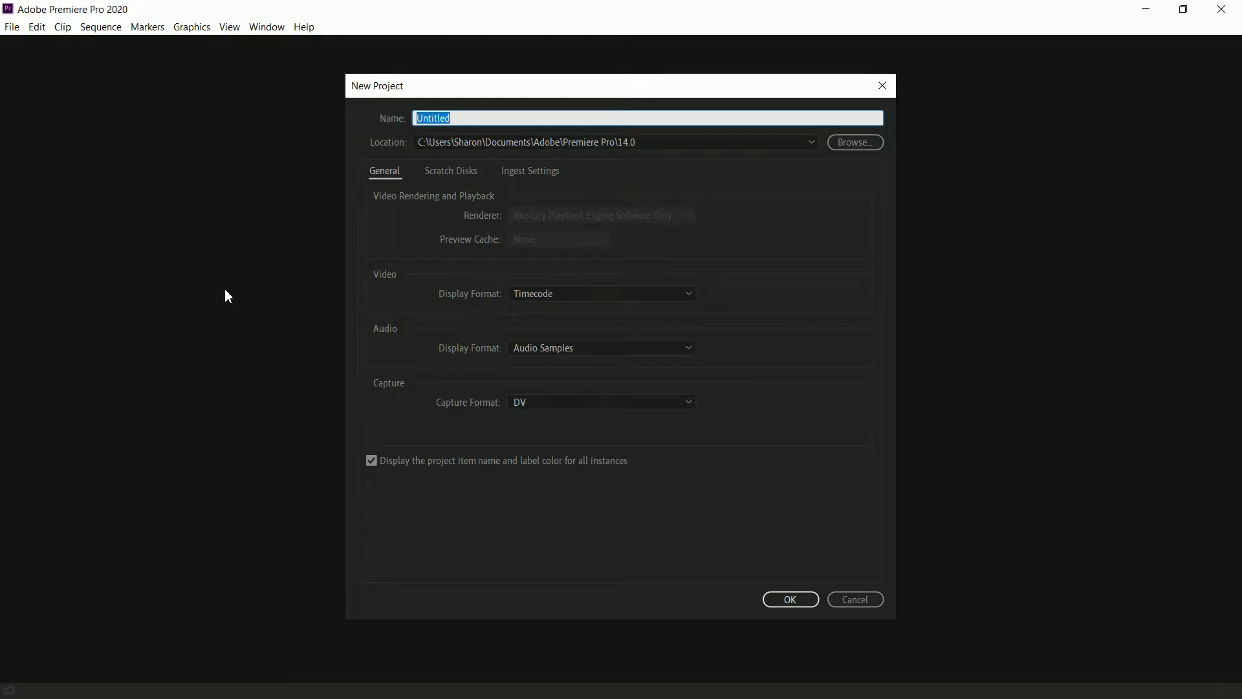
text(WS)
click(791, 601)
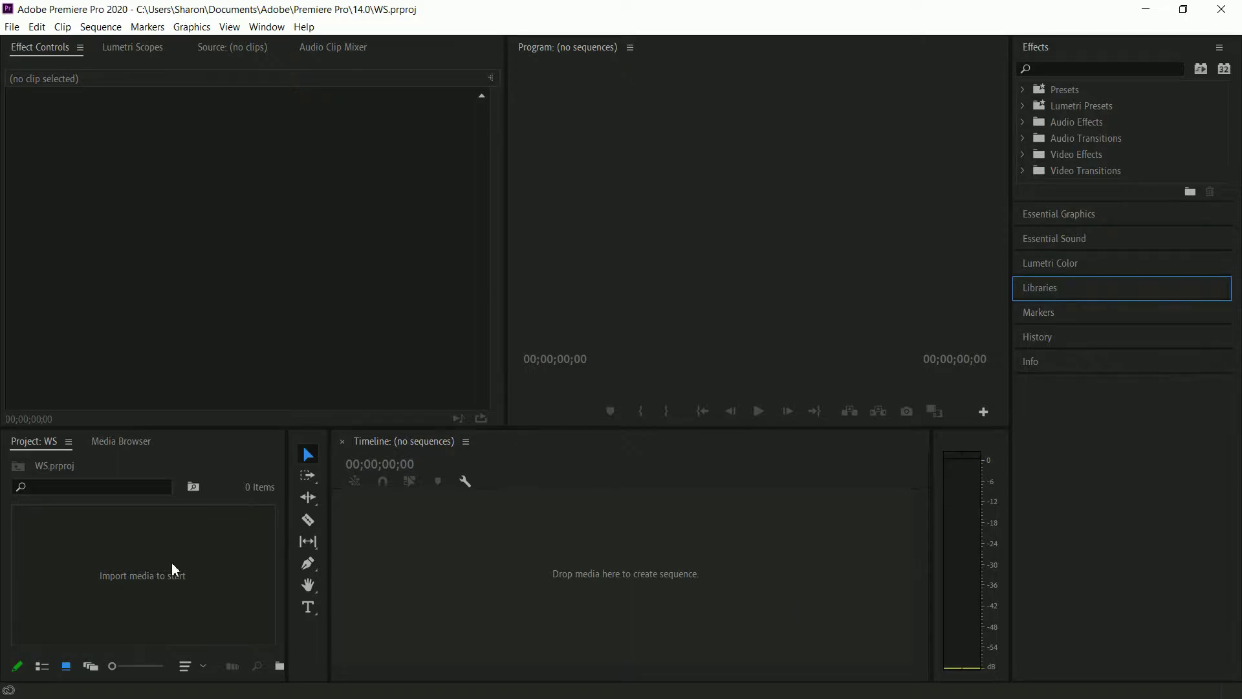
Step: Import the Usuraiya Tholaichaen video from Videos > 4K Video Downloader into the project
right_click(137, 584)
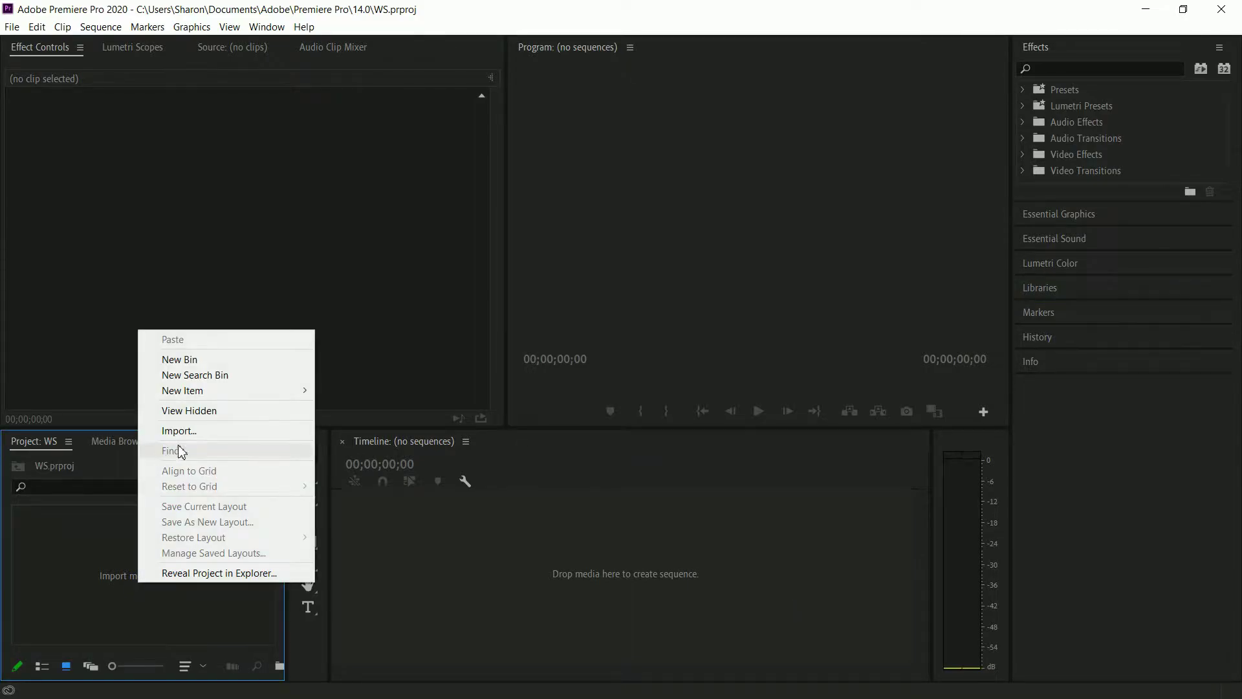
click(176, 432)
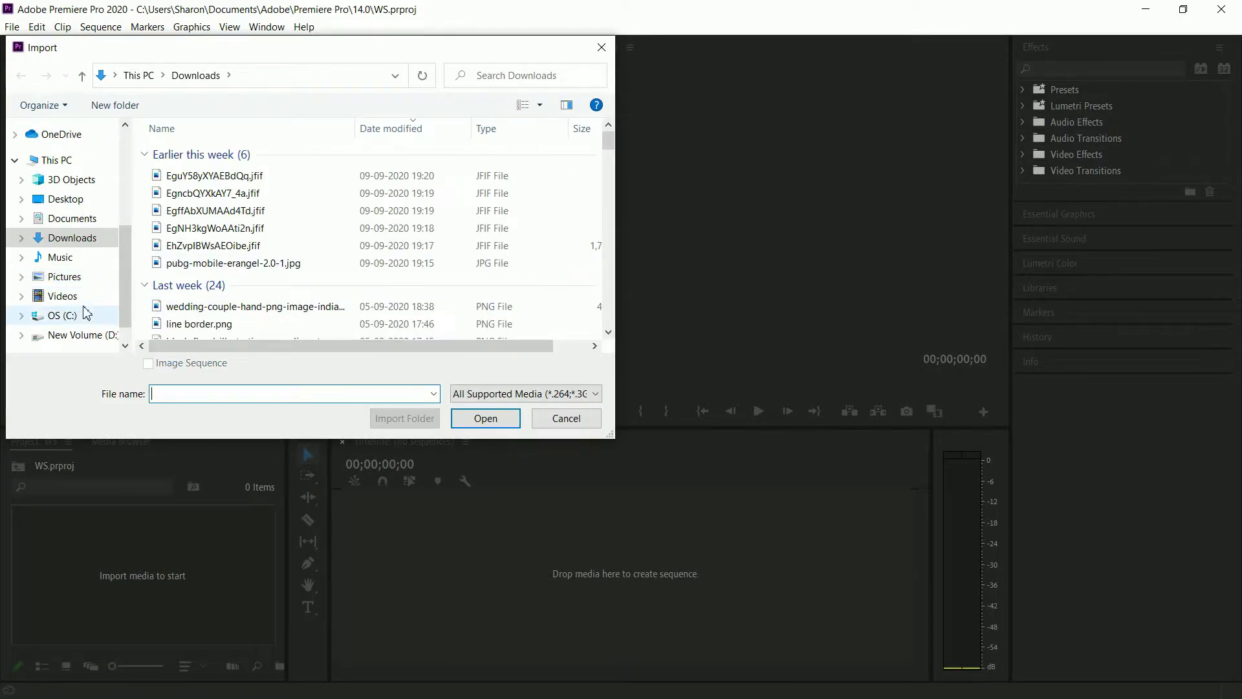
click(64, 295)
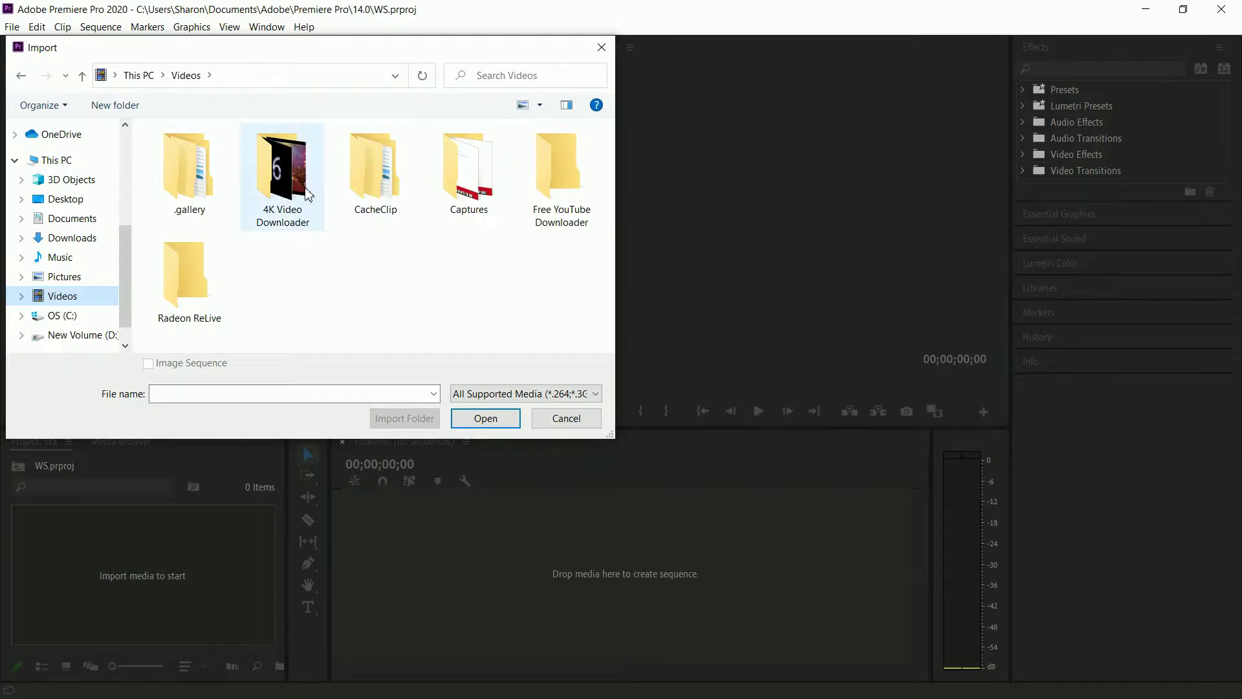
double_click(283, 174)
click(553, 296)
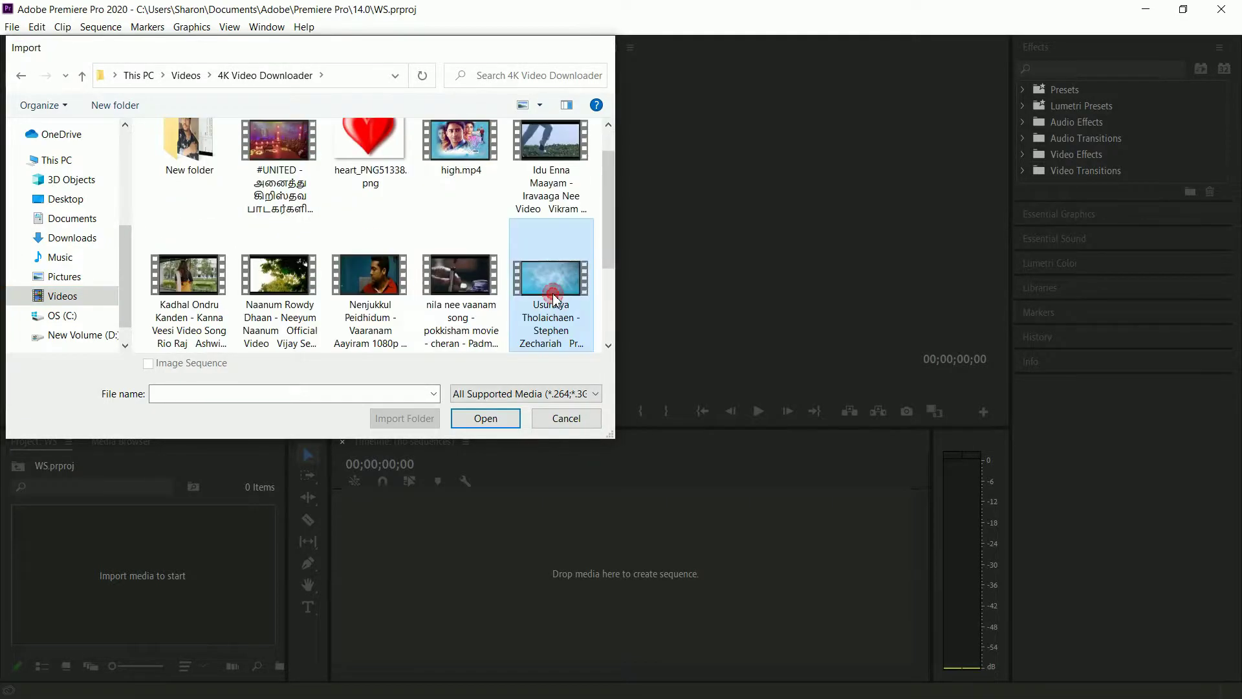
double_click(553, 296)
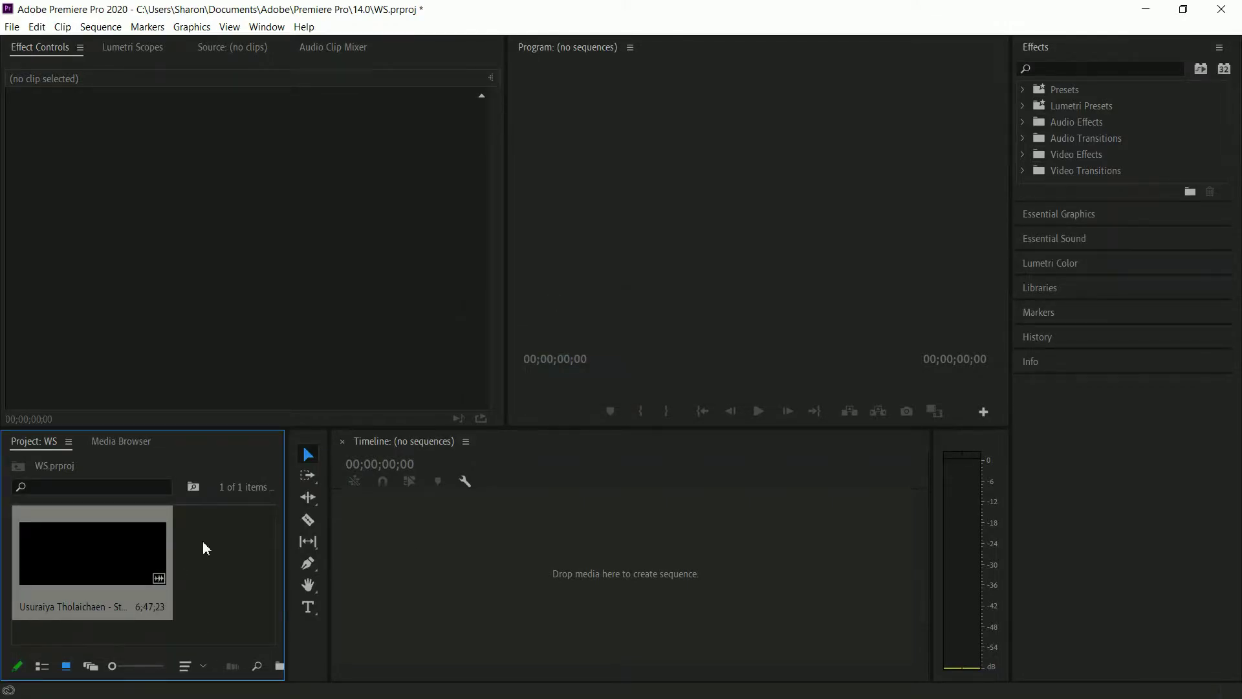
Step: Drag the Usuraiya Tholaichaen clip into the Timeline as a sequence, then close it in the Source monitor
double_click(59, 570)
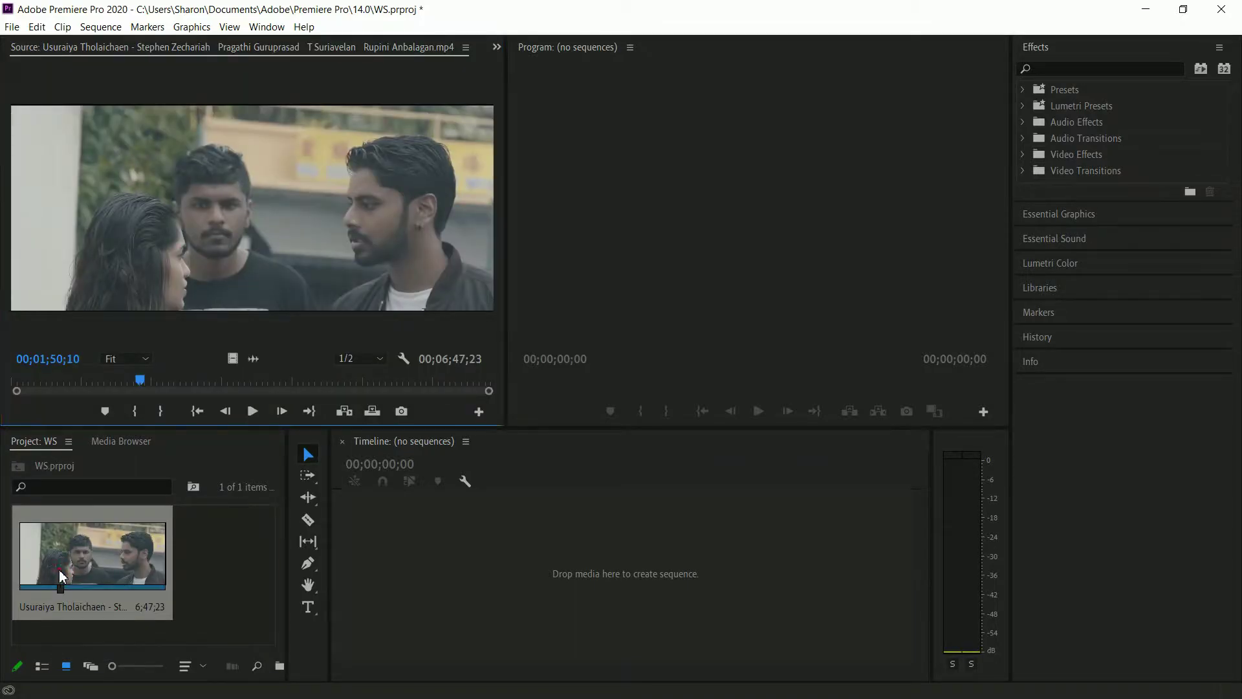
mouse_move(60, 569)
mouse_down()
mouse_move(380, 556)
mouse_move(354, 521)
mouse_up()
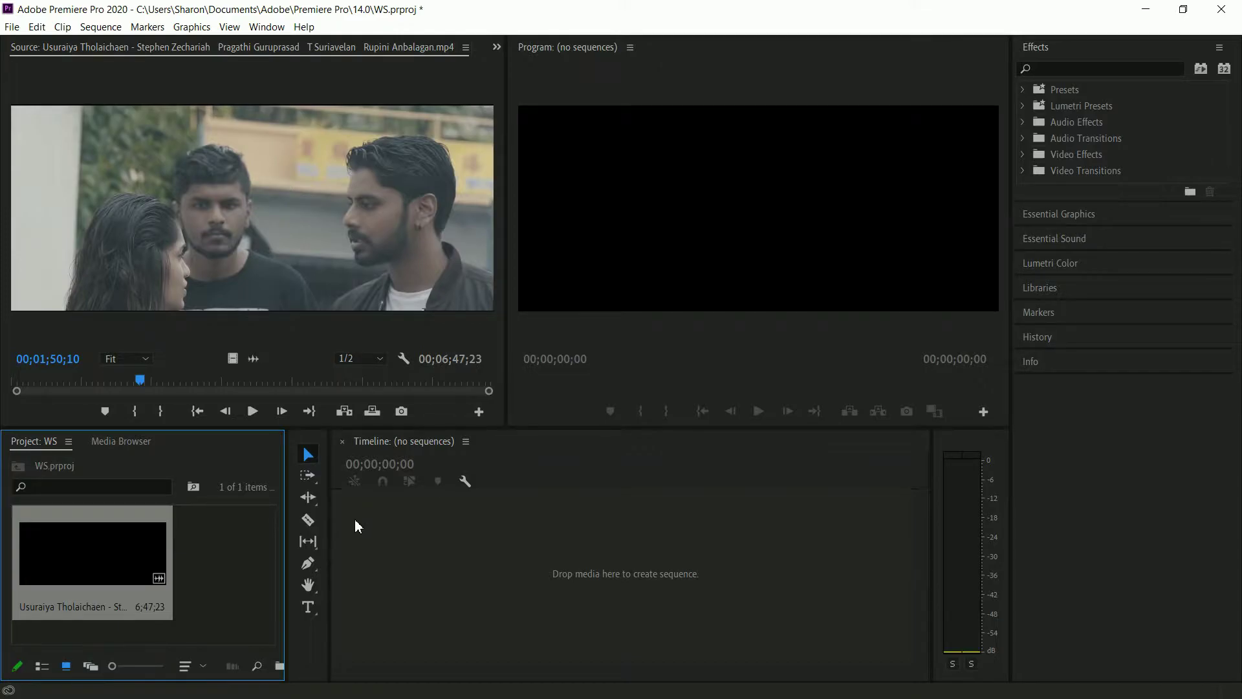
click(497, 48)
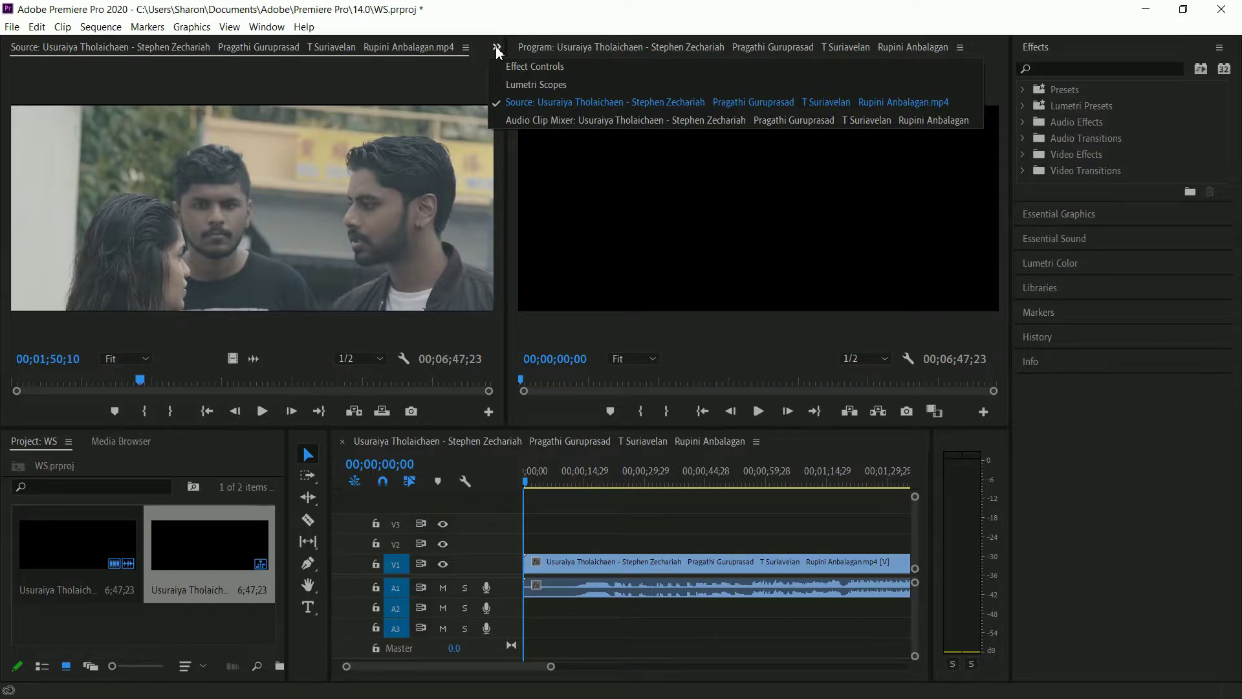
click(497, 50)
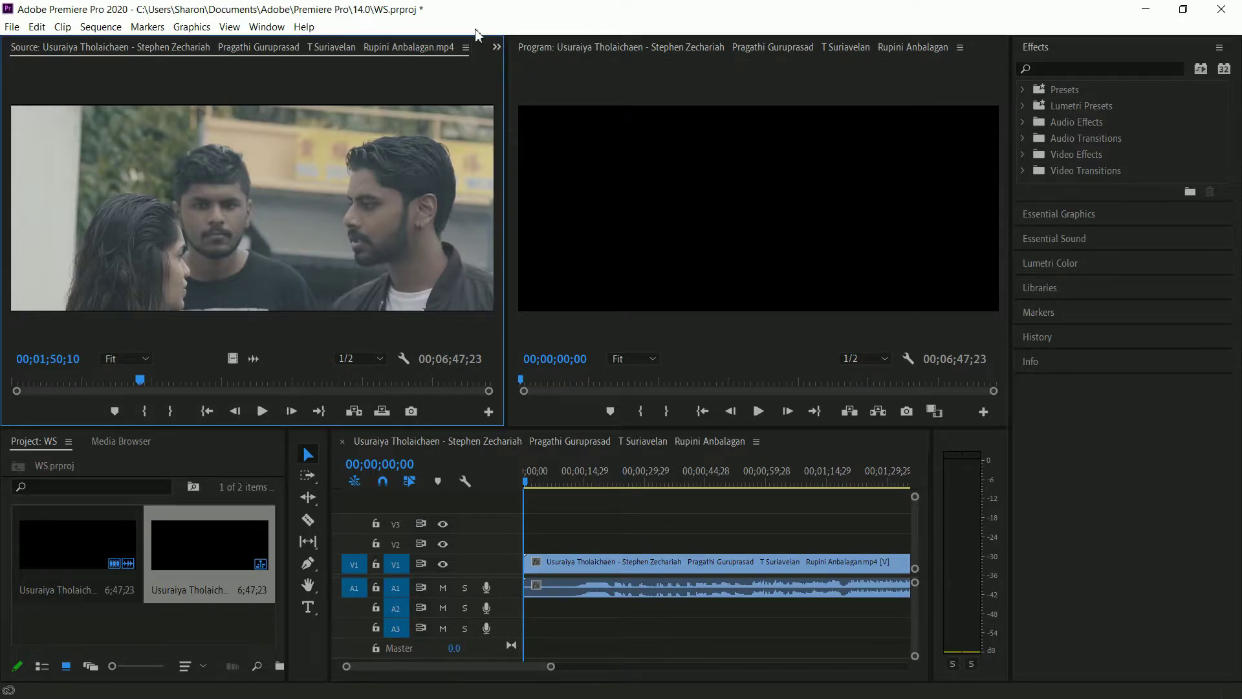
click(465, 48)
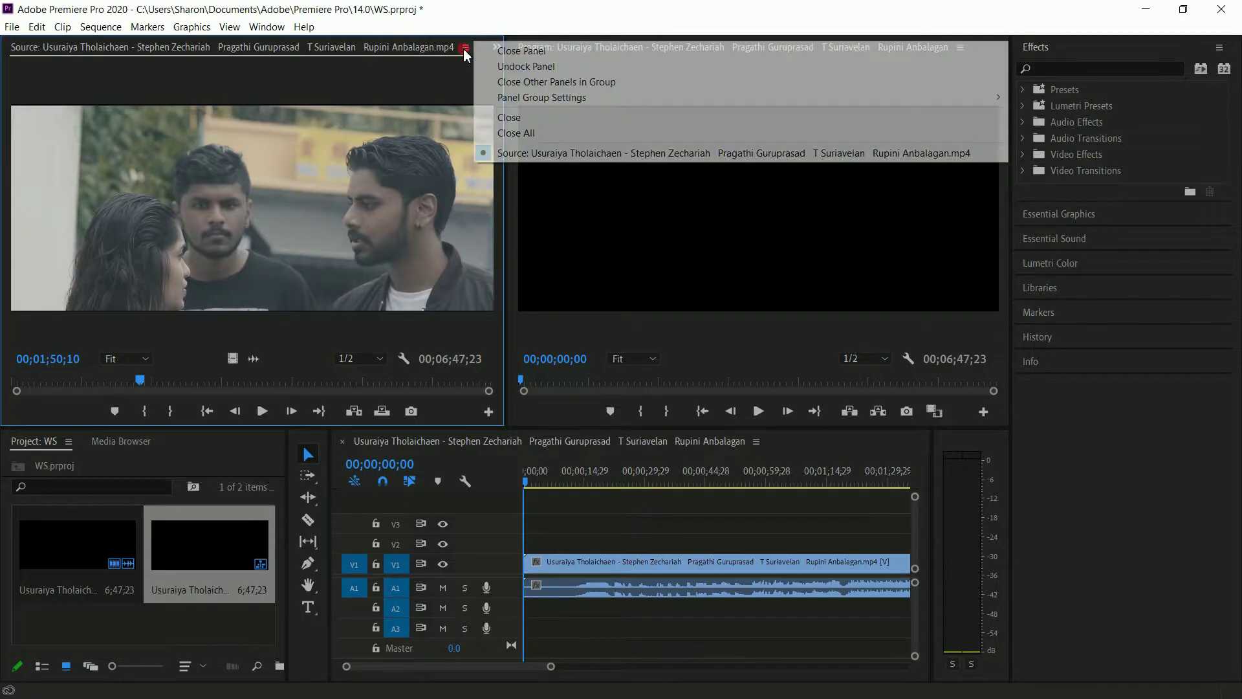
click(492, 117)
click(569, 560)
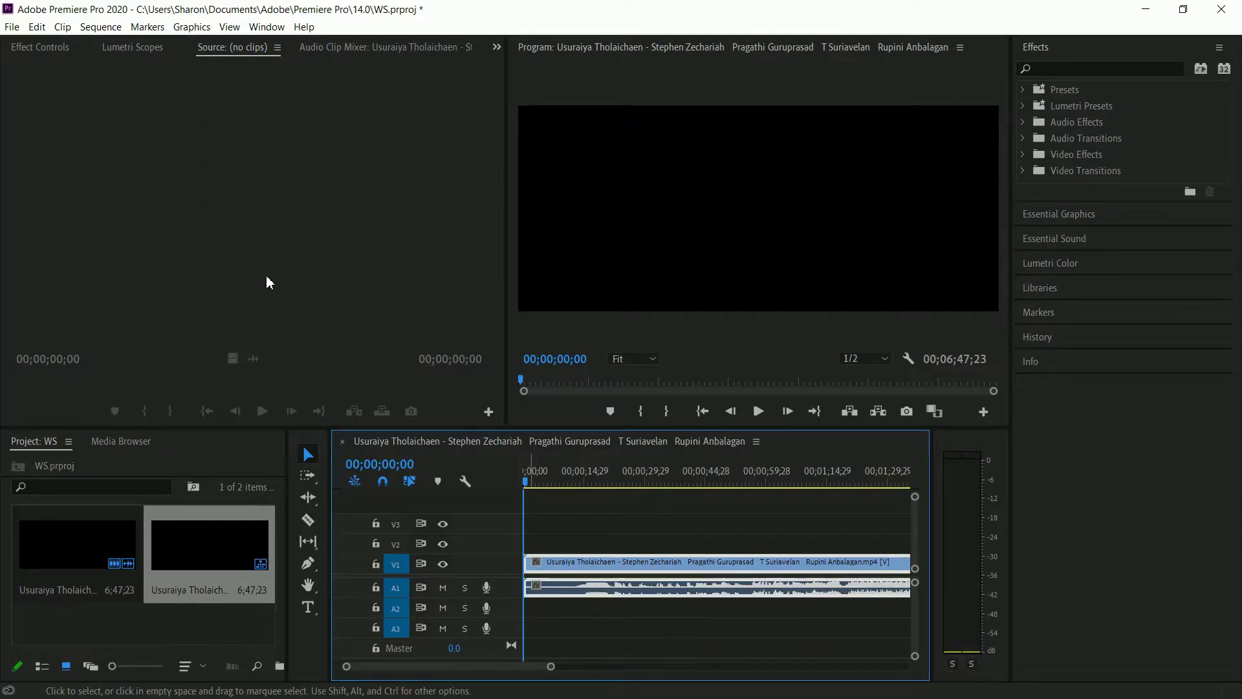
click(100, 28)
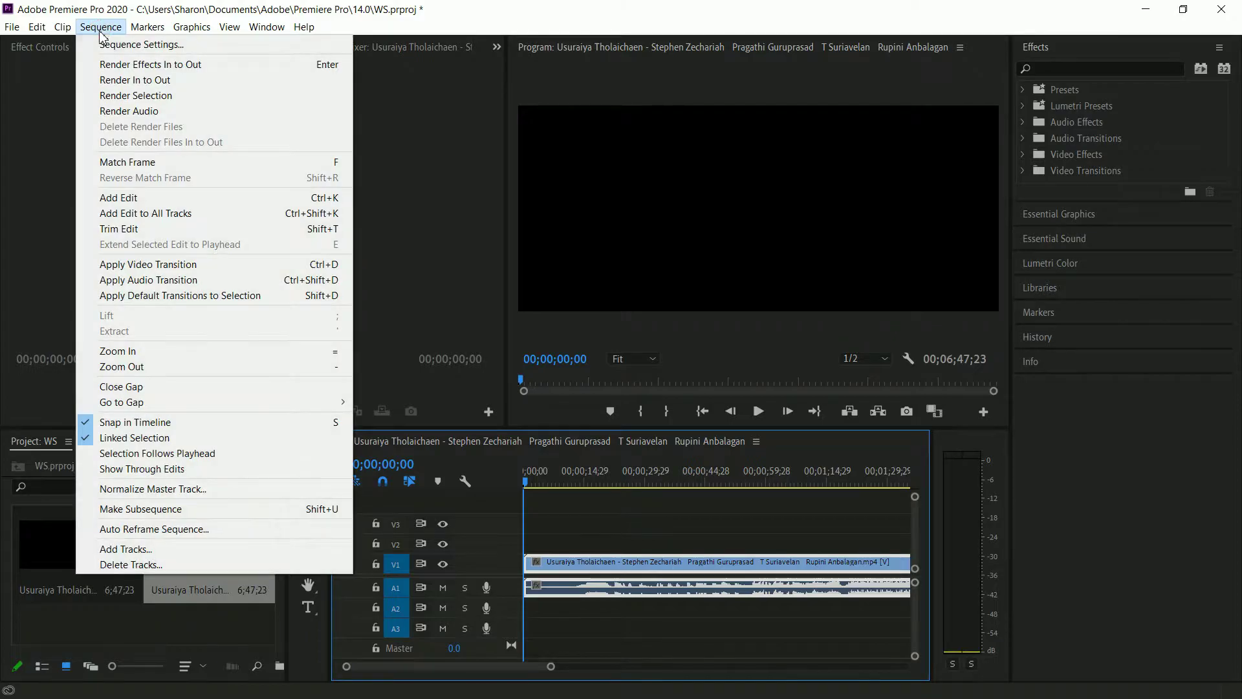
Step: Set the sequence timebase to 60.00 fps and frame size to 864×1920, accepting the preview deletion
click(129, 45)
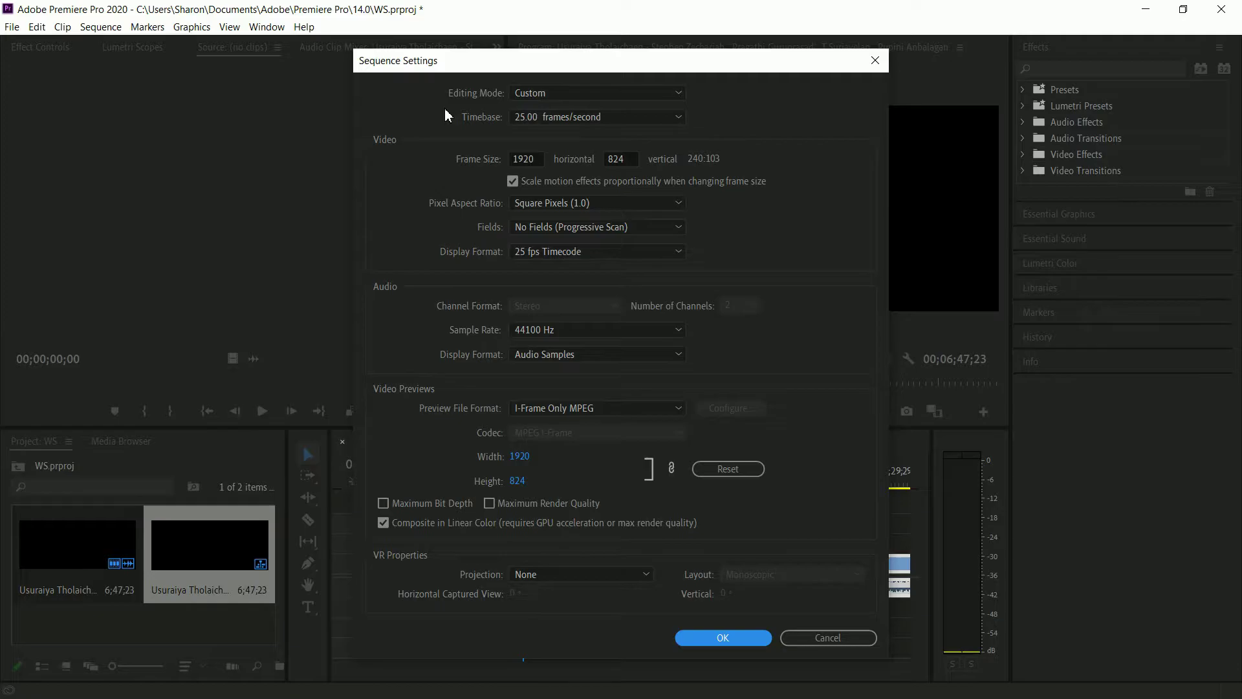
click(587, 118)
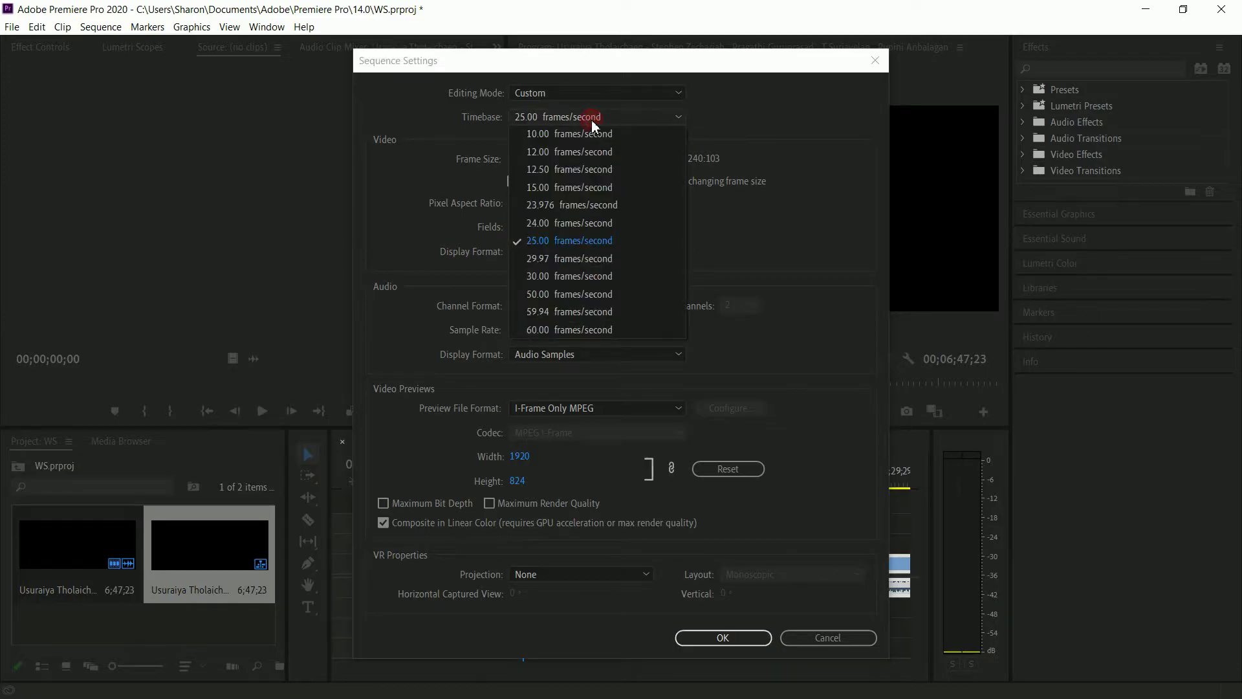
click(584, 326)
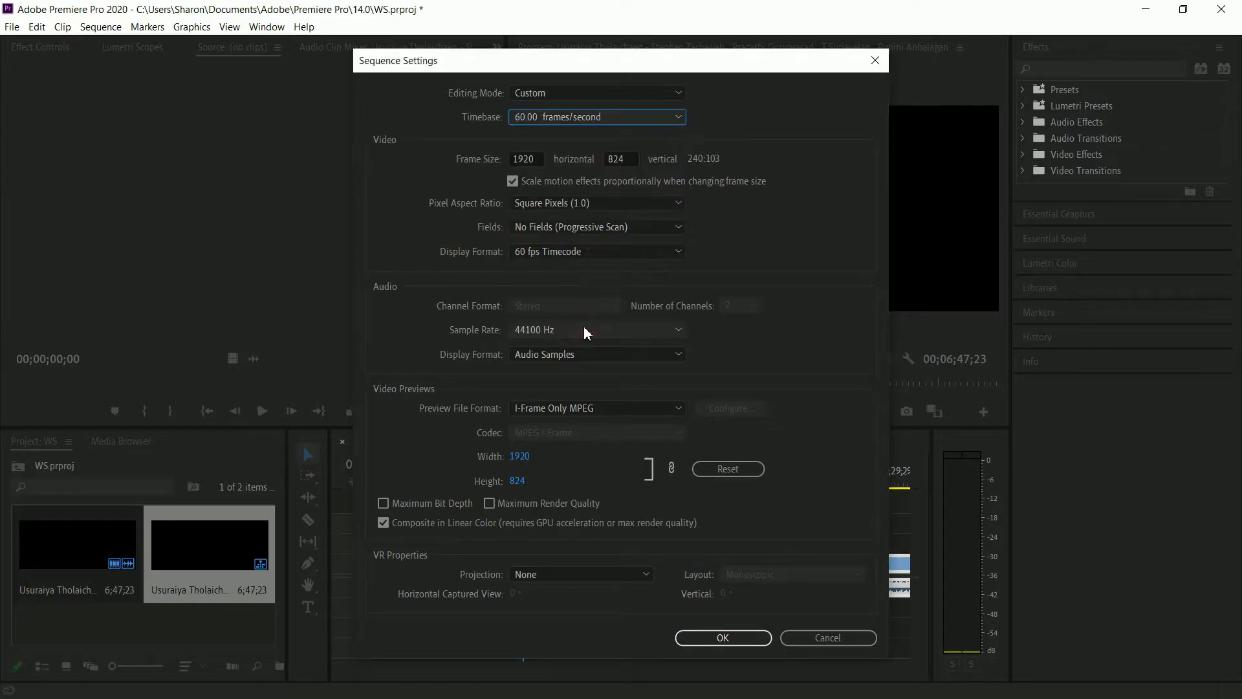
click(542, 158)
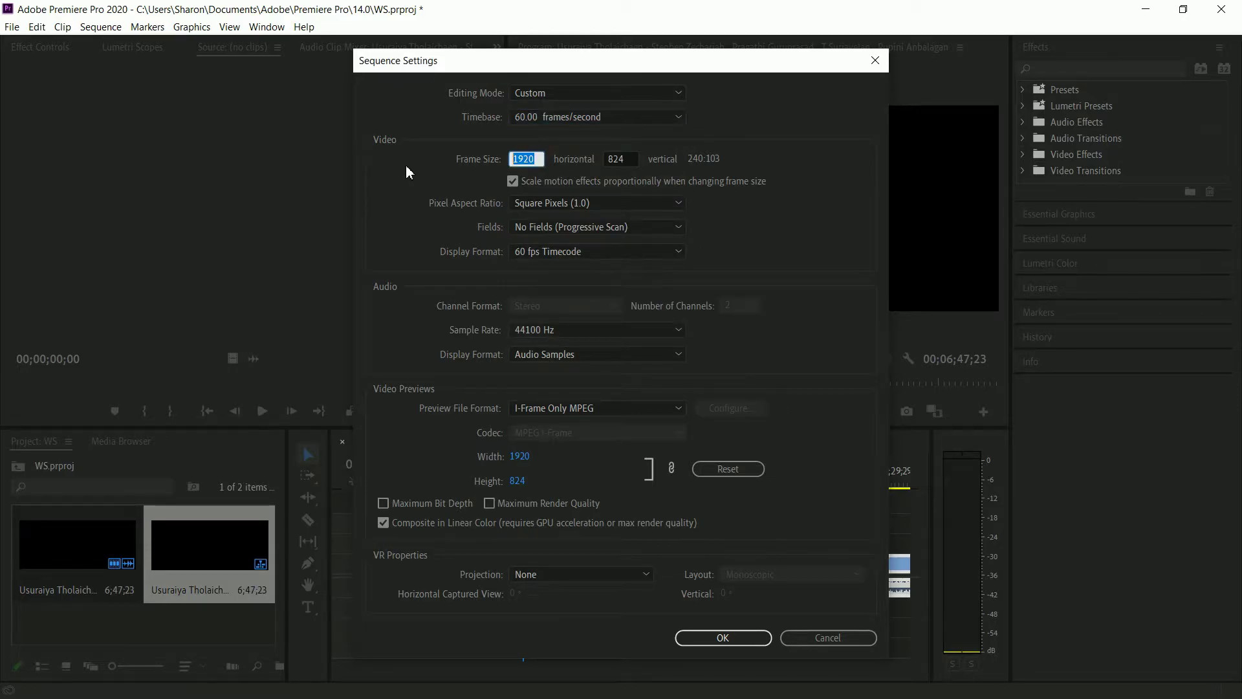
text(864)
click(621, 156)
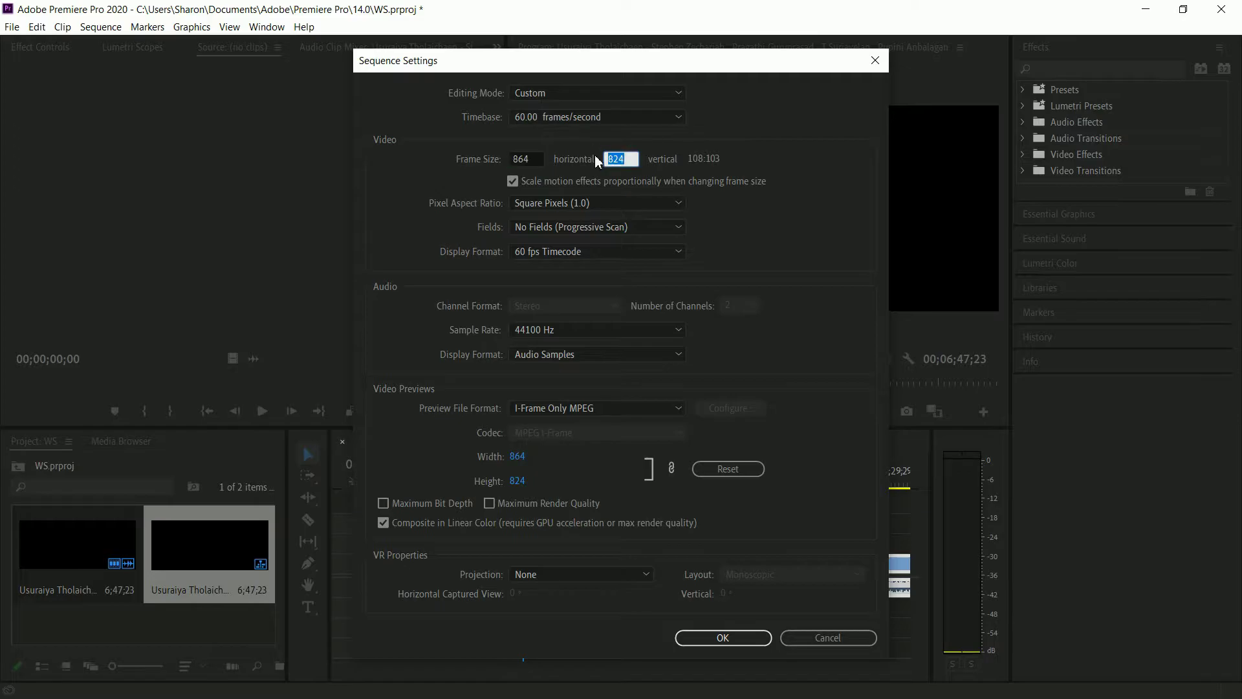
text(1920)
click(727, 638)
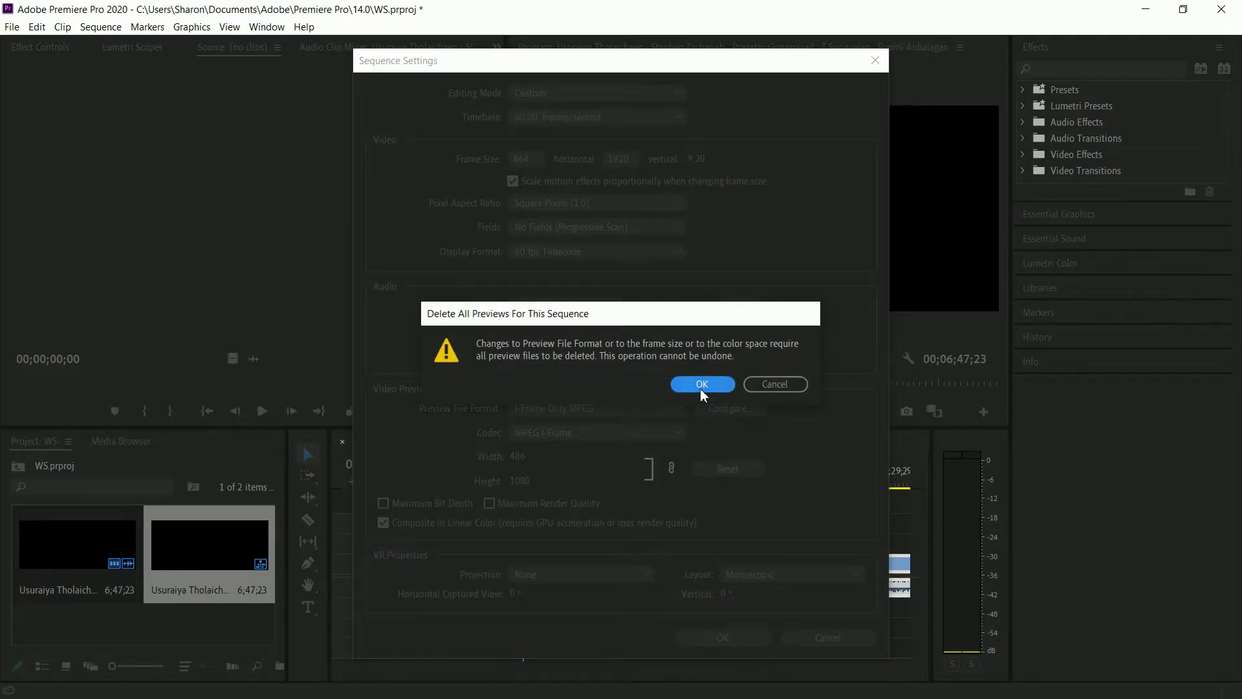
click(701, 388)
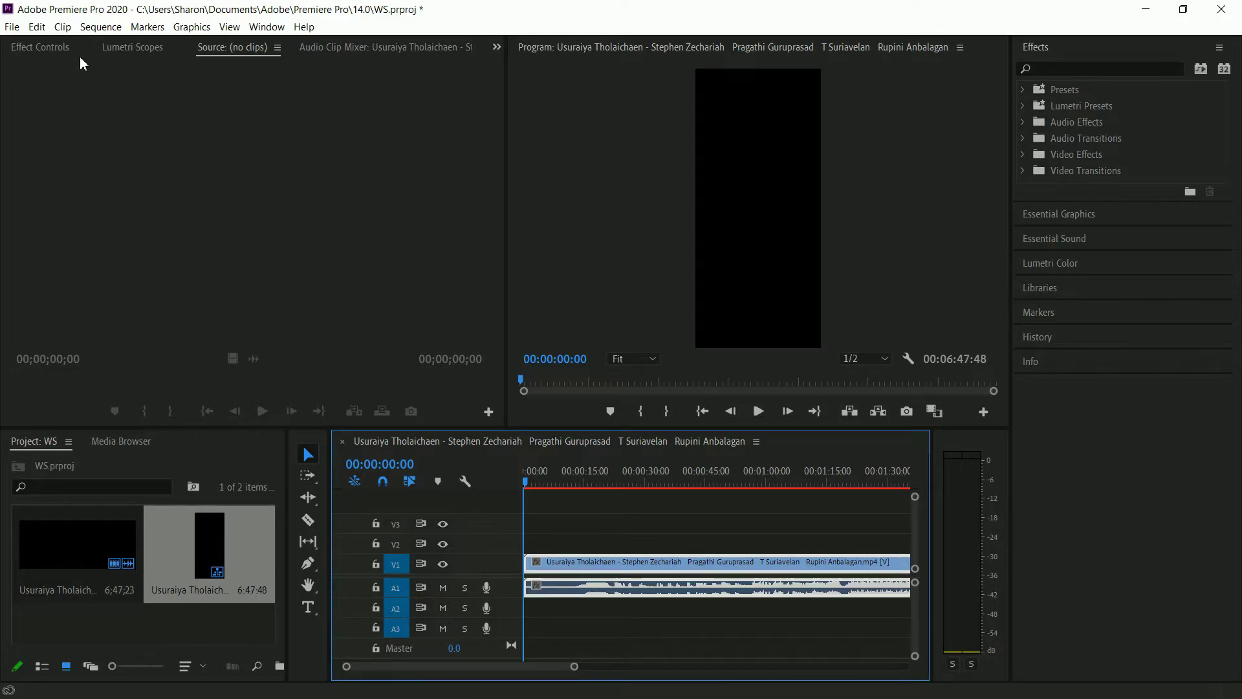
Step: Razor the clip at 01:16:19 and delete the first piece
click(53, 47)
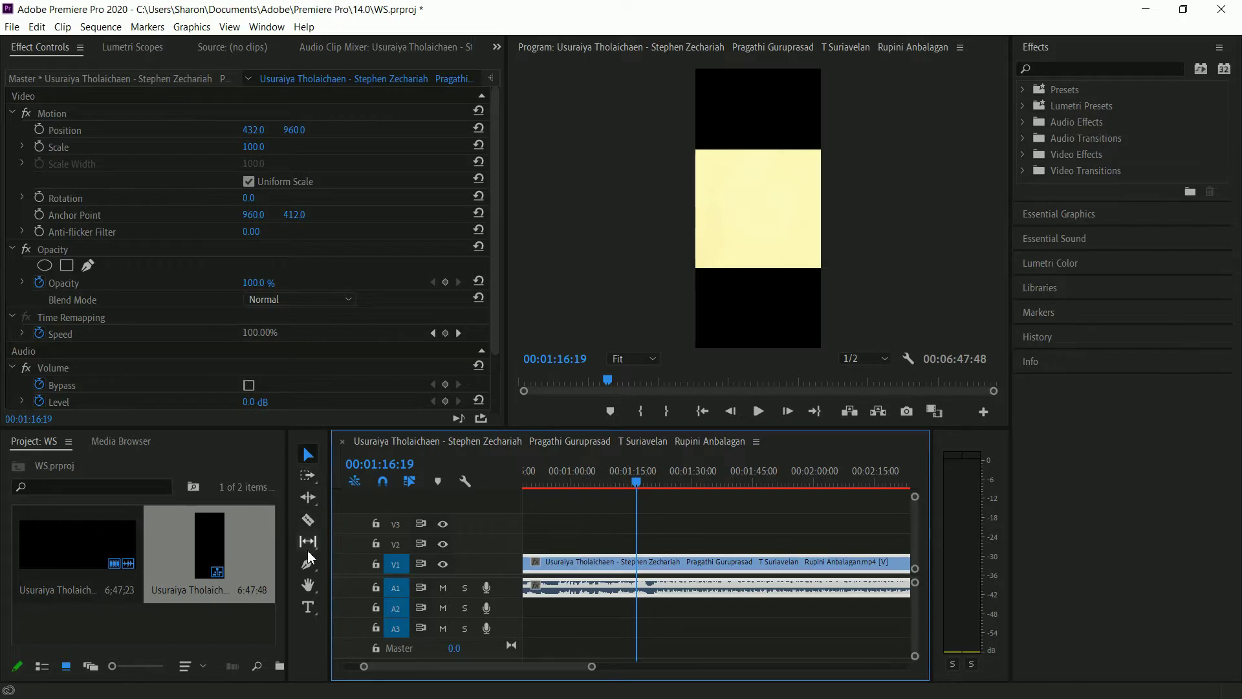
click(307, 520)
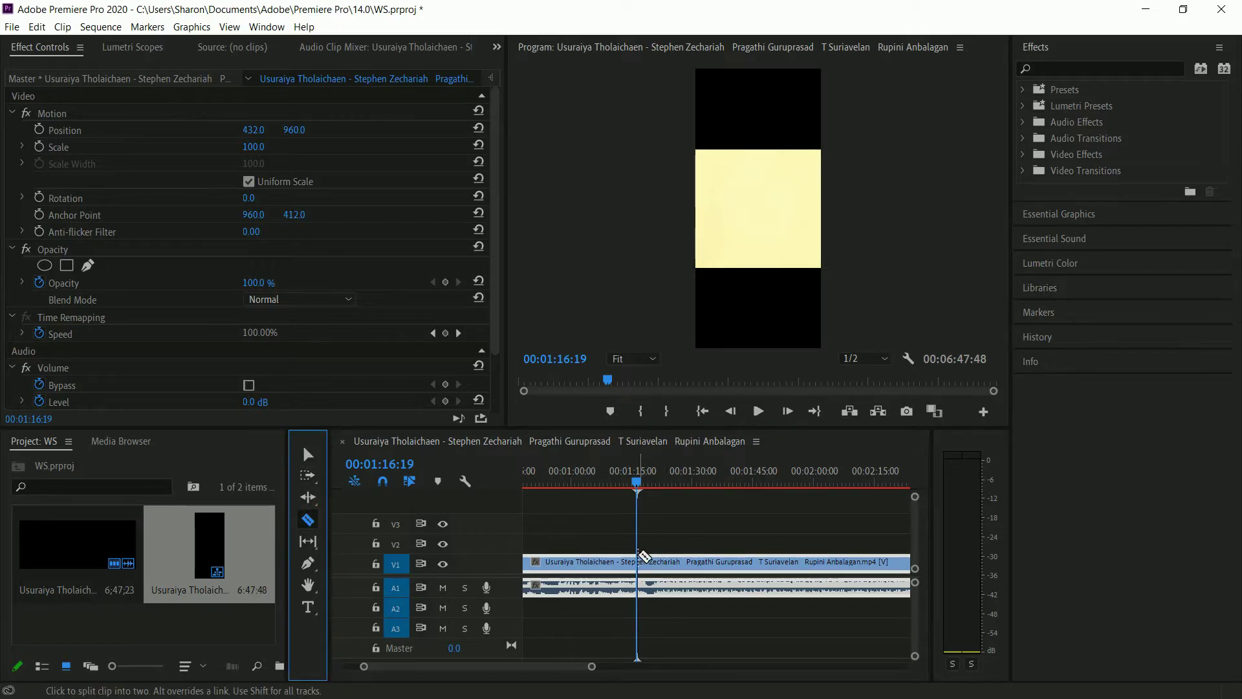
click(637, 561)
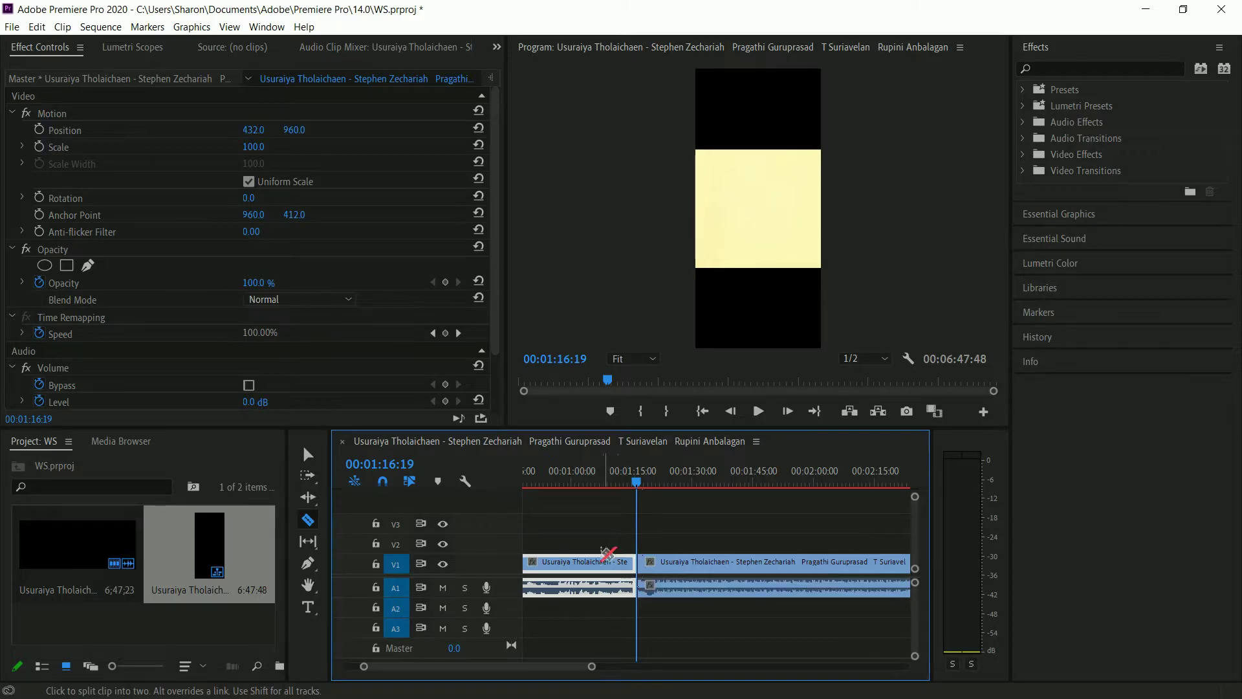
click(307, 460)
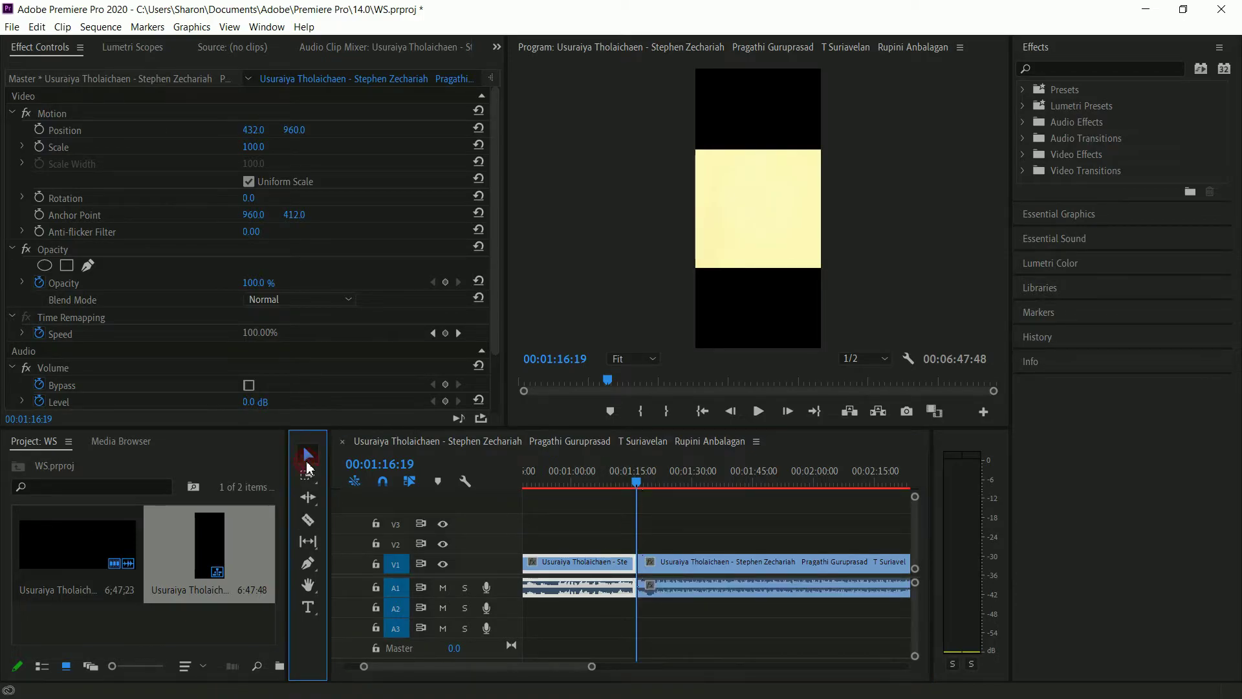
right_click(577, 571)
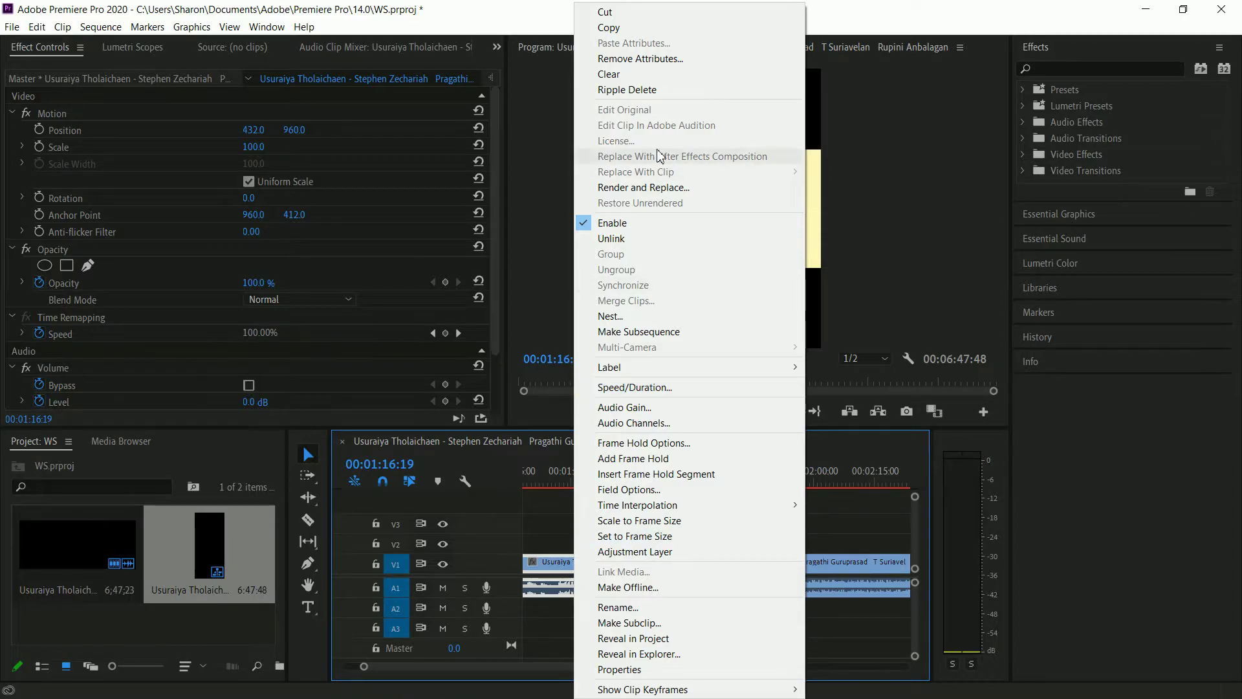
click(682, 74)
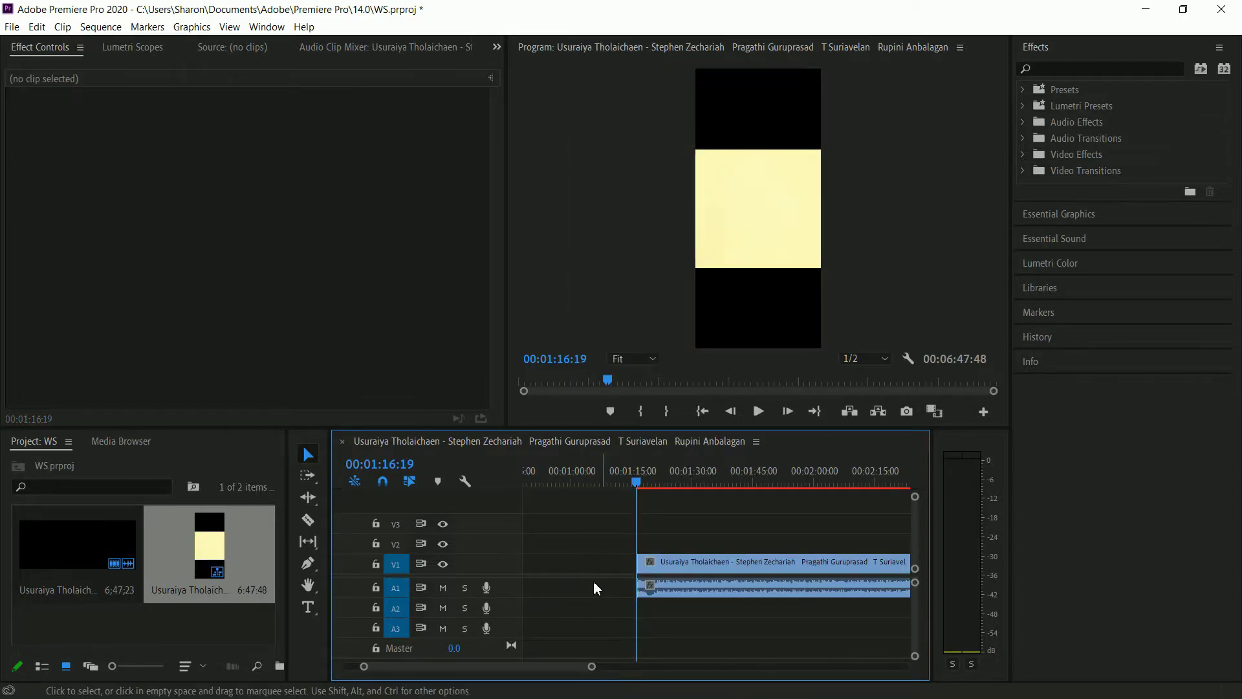
Step: Ripple delete the leftover gap and return the playhead to the sequence start
right_click(657, 565)
click(743, 75)
key(c)
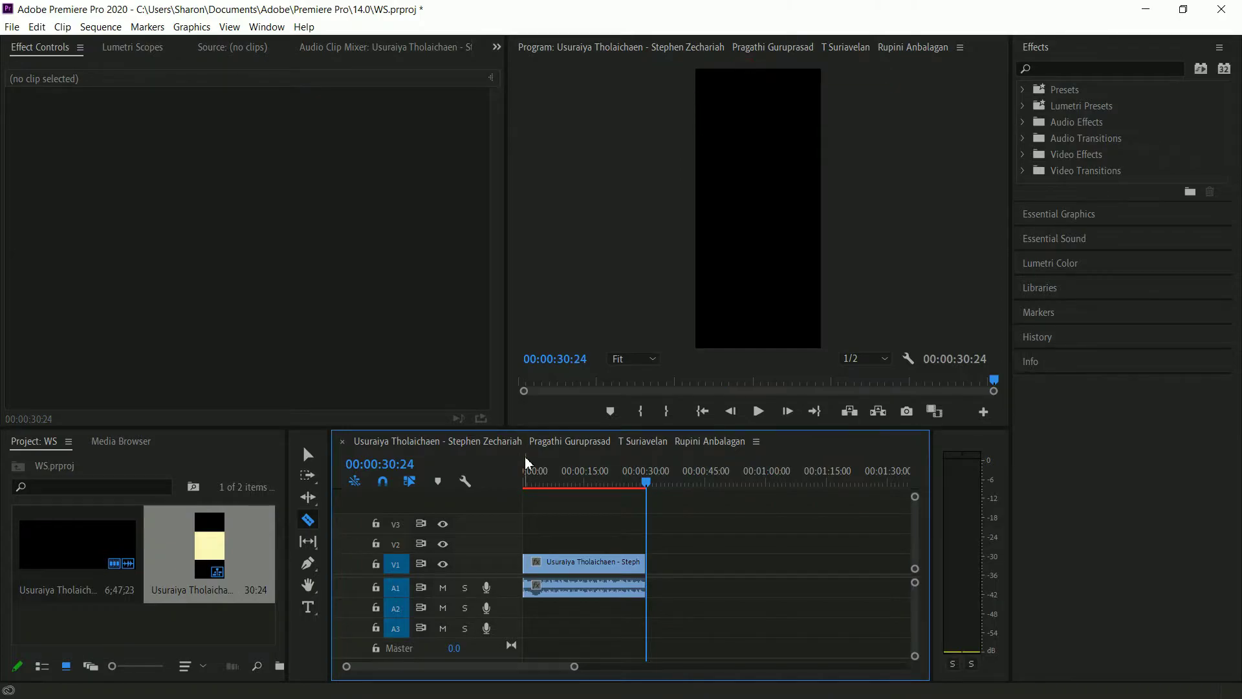
drag(646, 484, 519, 505)
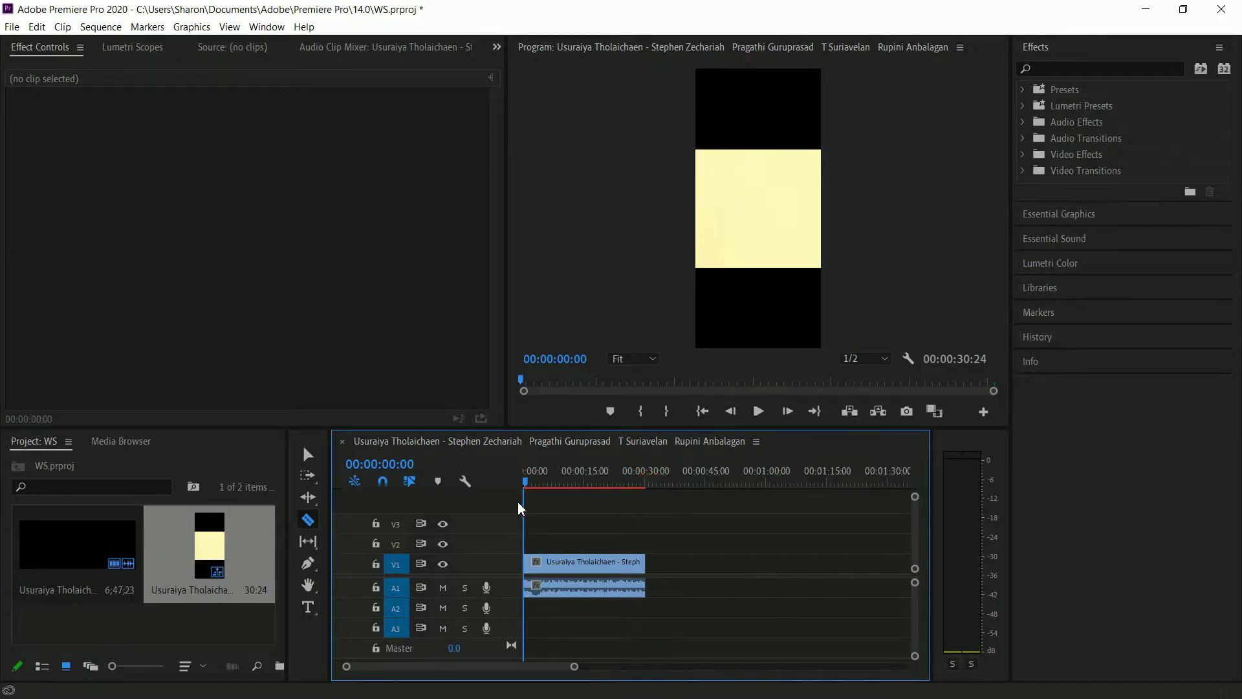
click(308, 454)
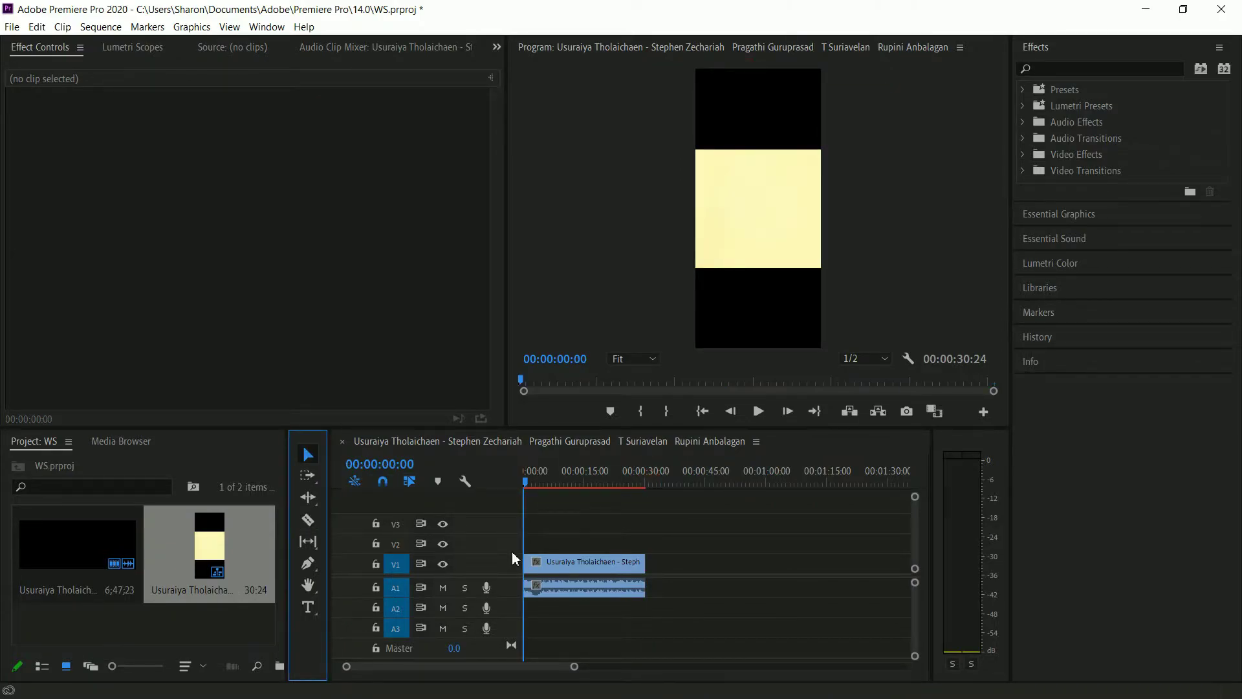
Step: Set the clip's Rotation to 90° and preview it in the Program monitor
click(581, 563)
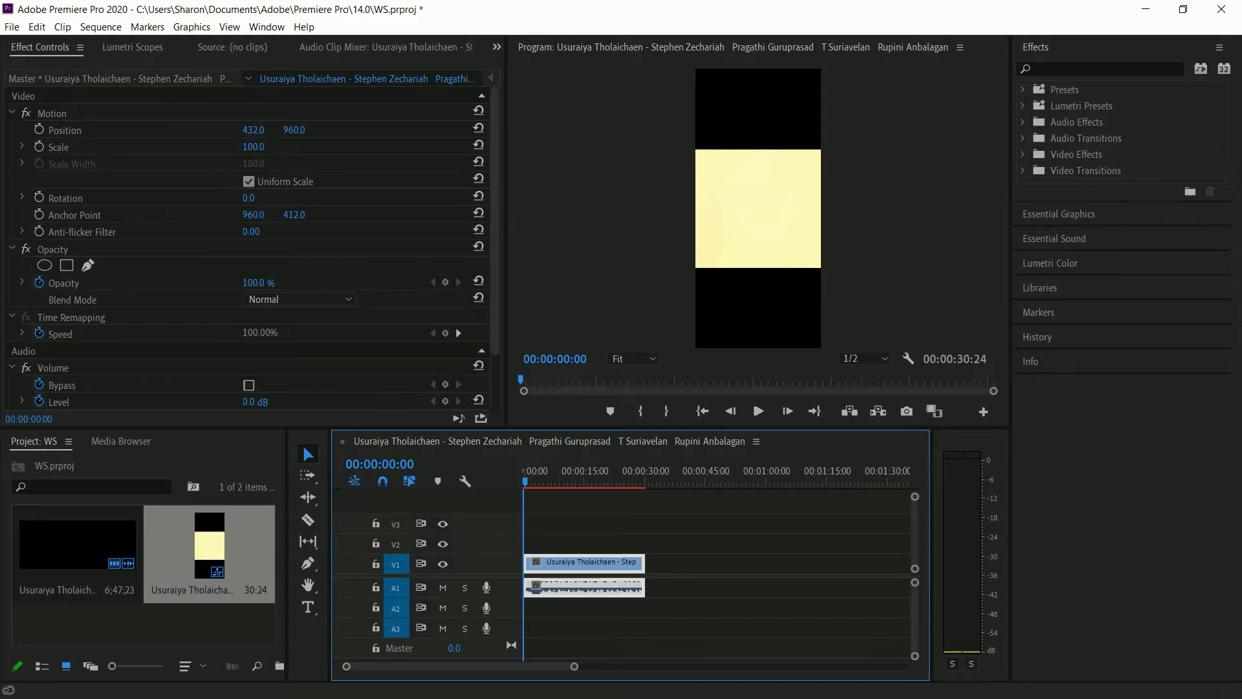
click(254, 197)
text(90)
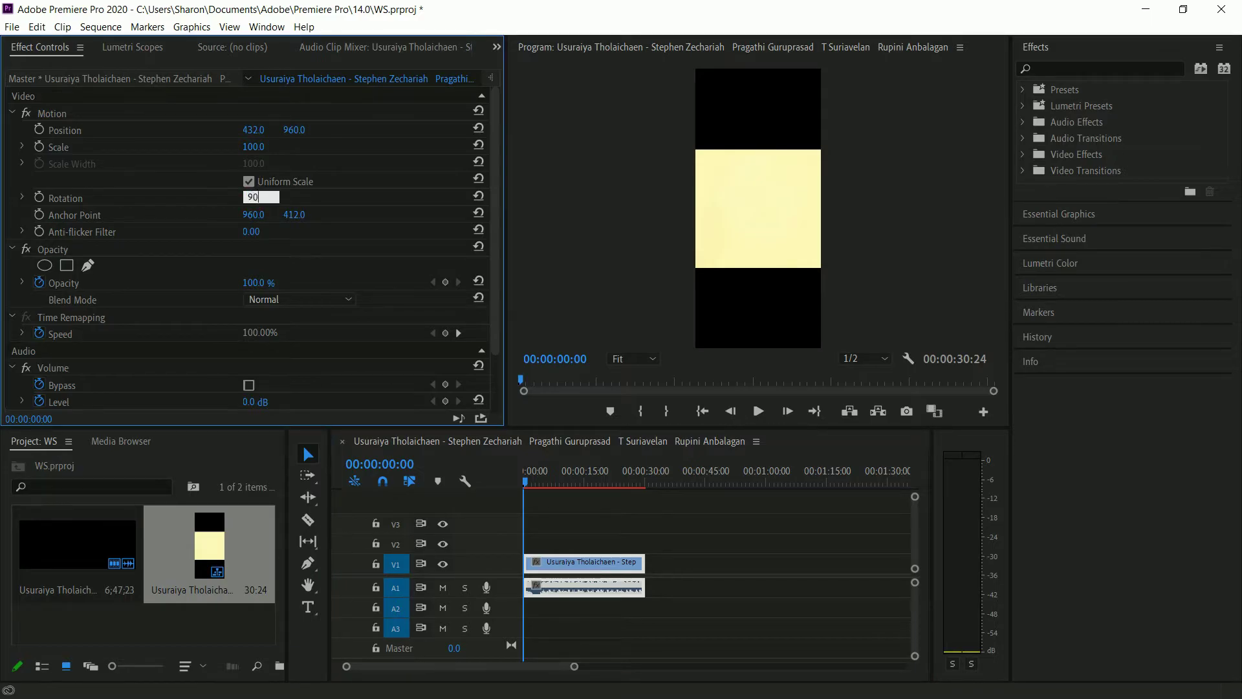
key(Return)
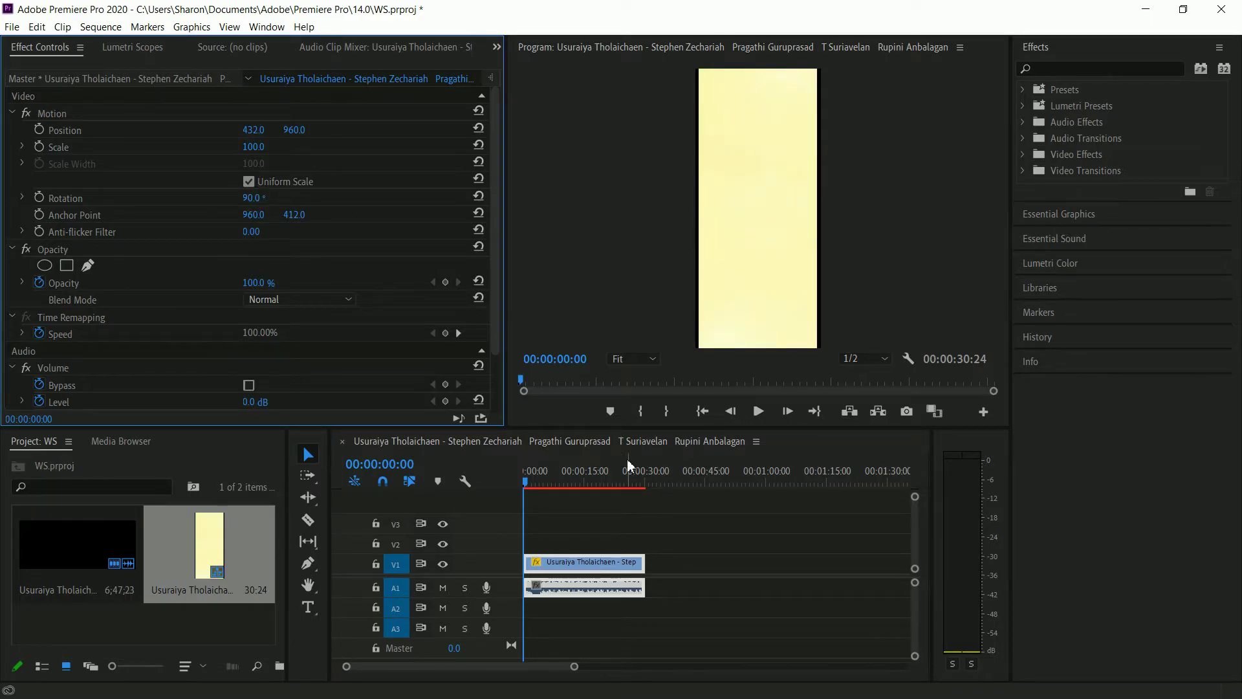
click(755, 412)
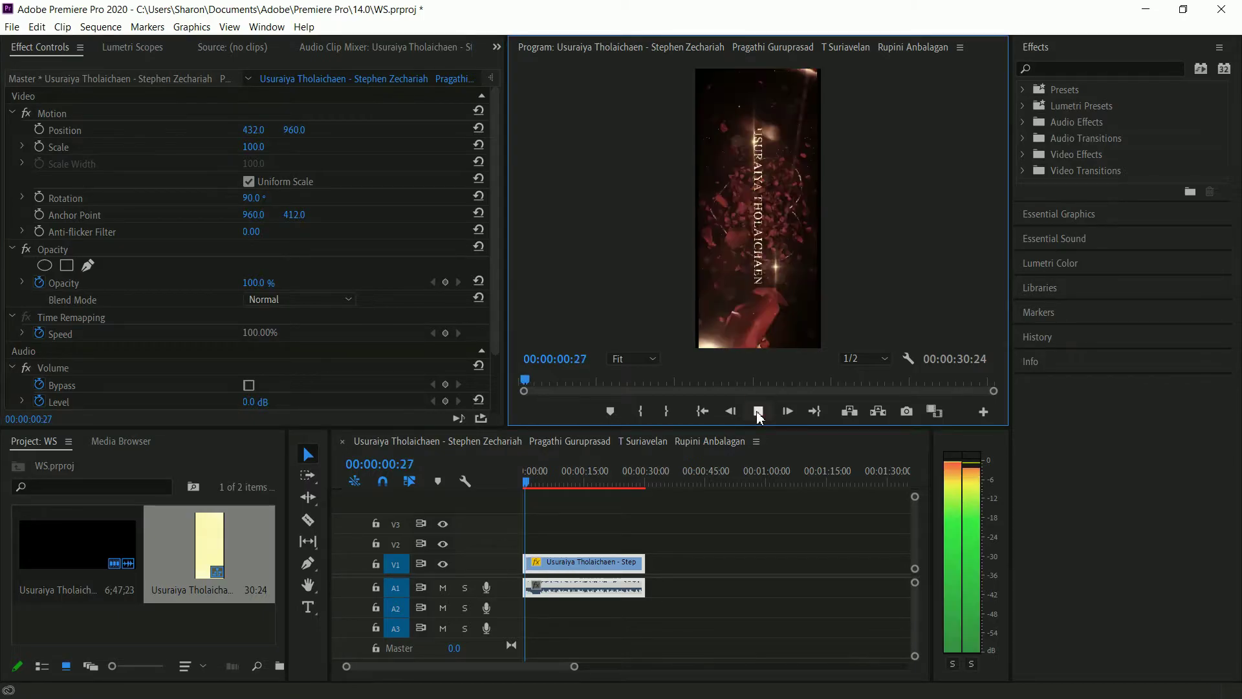
click(758, 413)
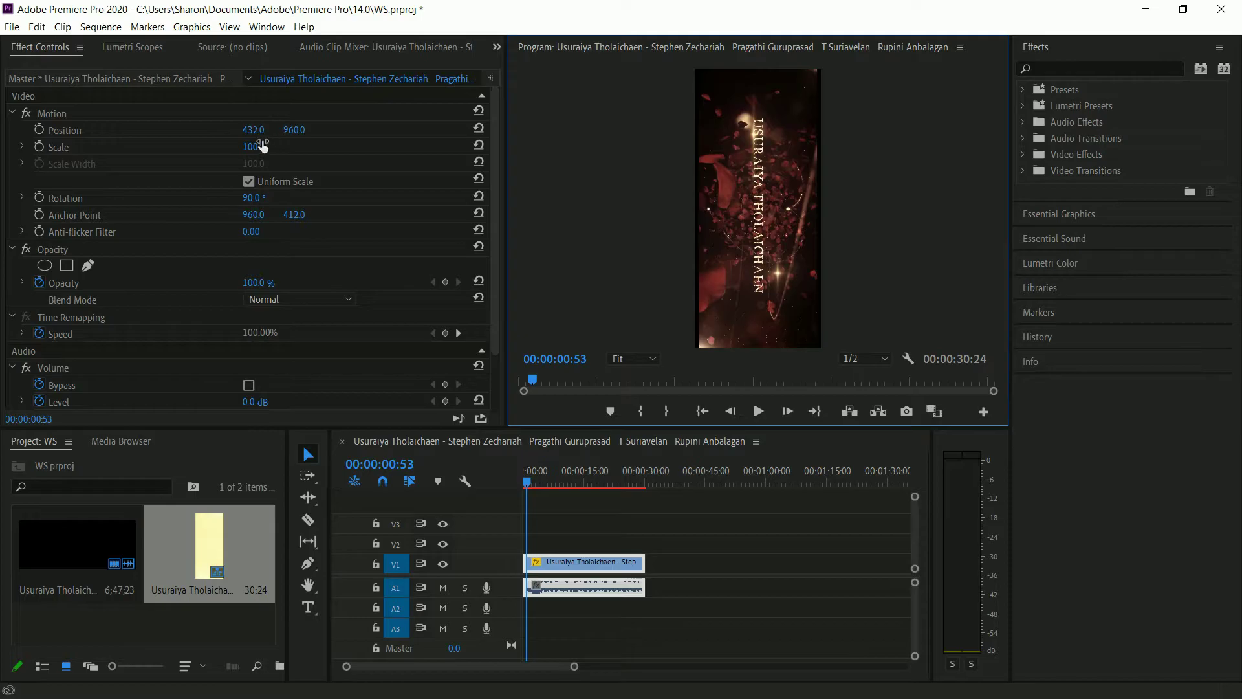
Step: Raise the clip's Scale to 106 and play it back to check the frame
click(259, 145)
click(266, 145)
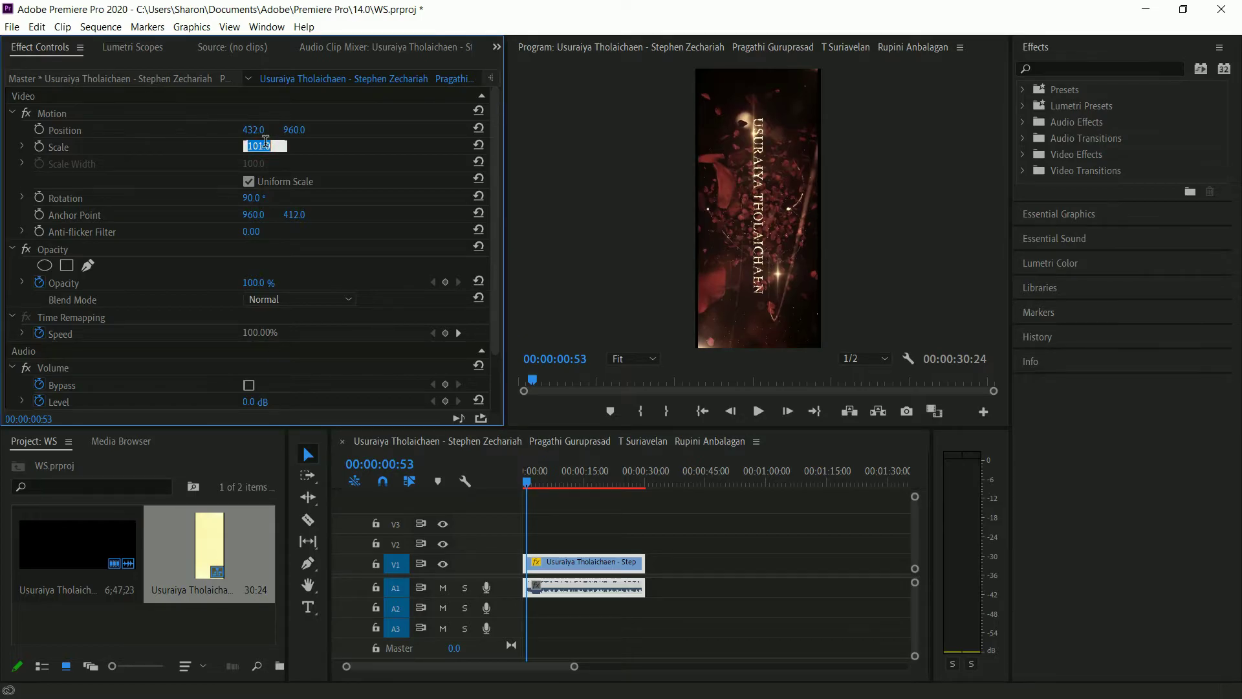
text(105)
key(Return)
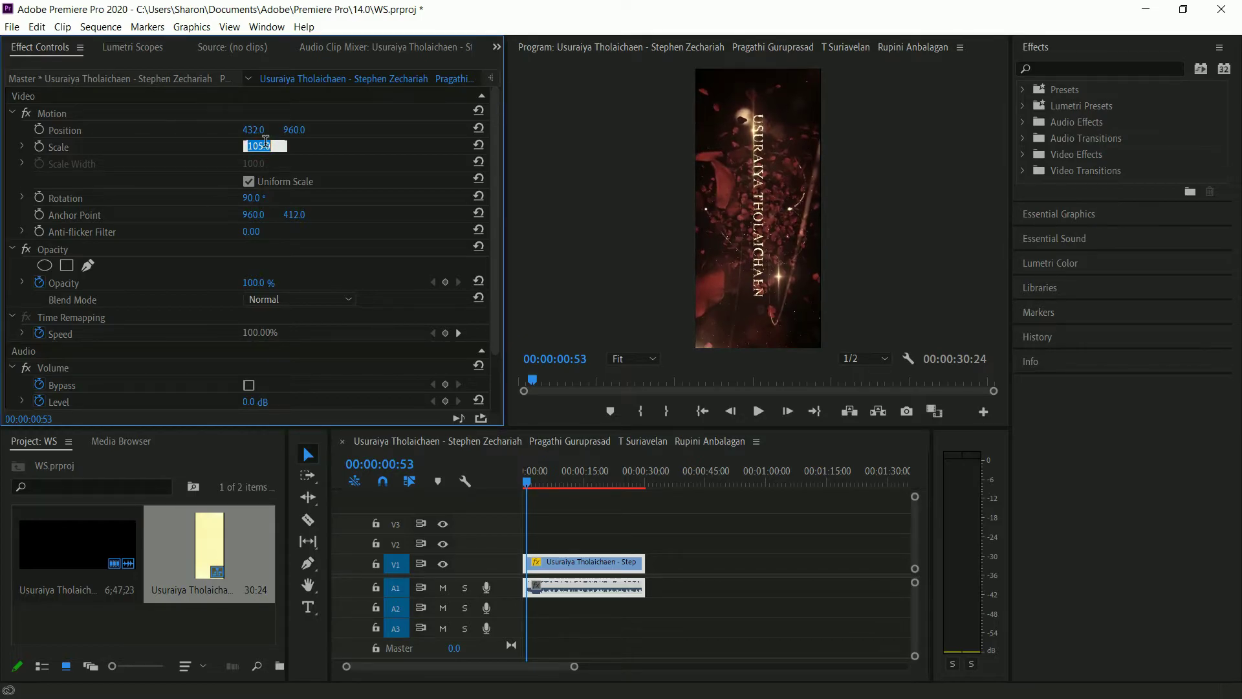
key(Up)
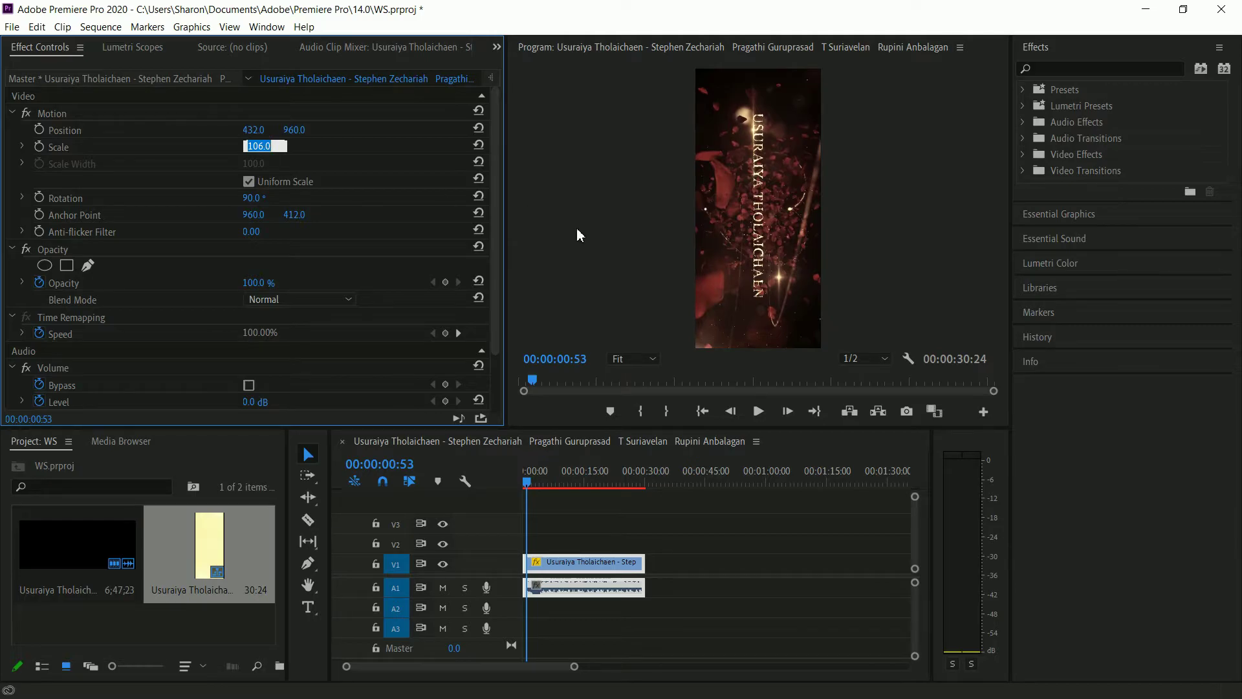
click(760, 412)
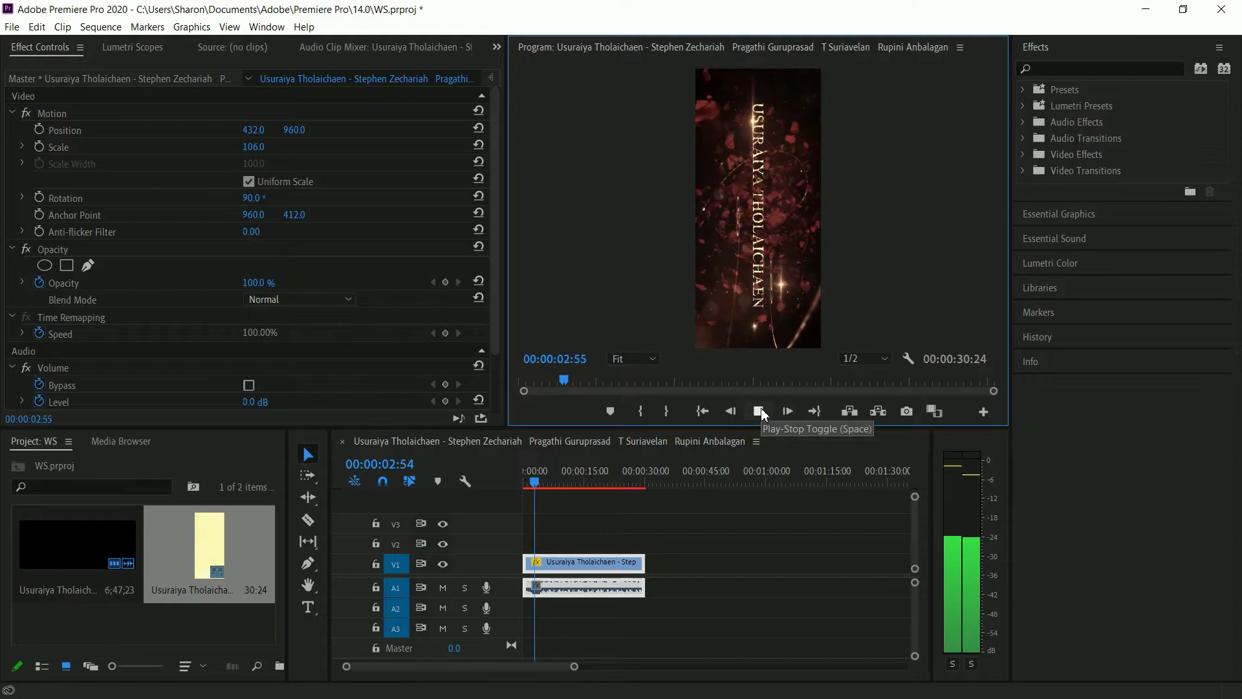
click(760, 412)
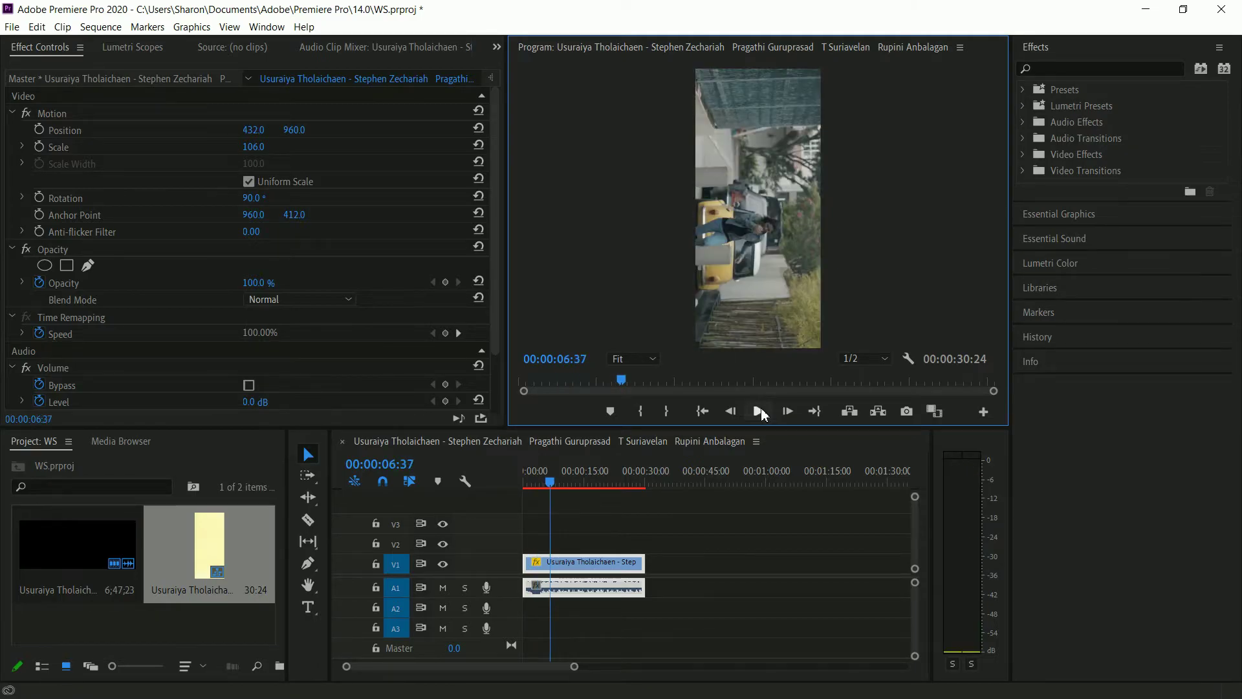
Step: Set the clip's time interpolation to Optical Flow and preview playback
right_click(601, 569)
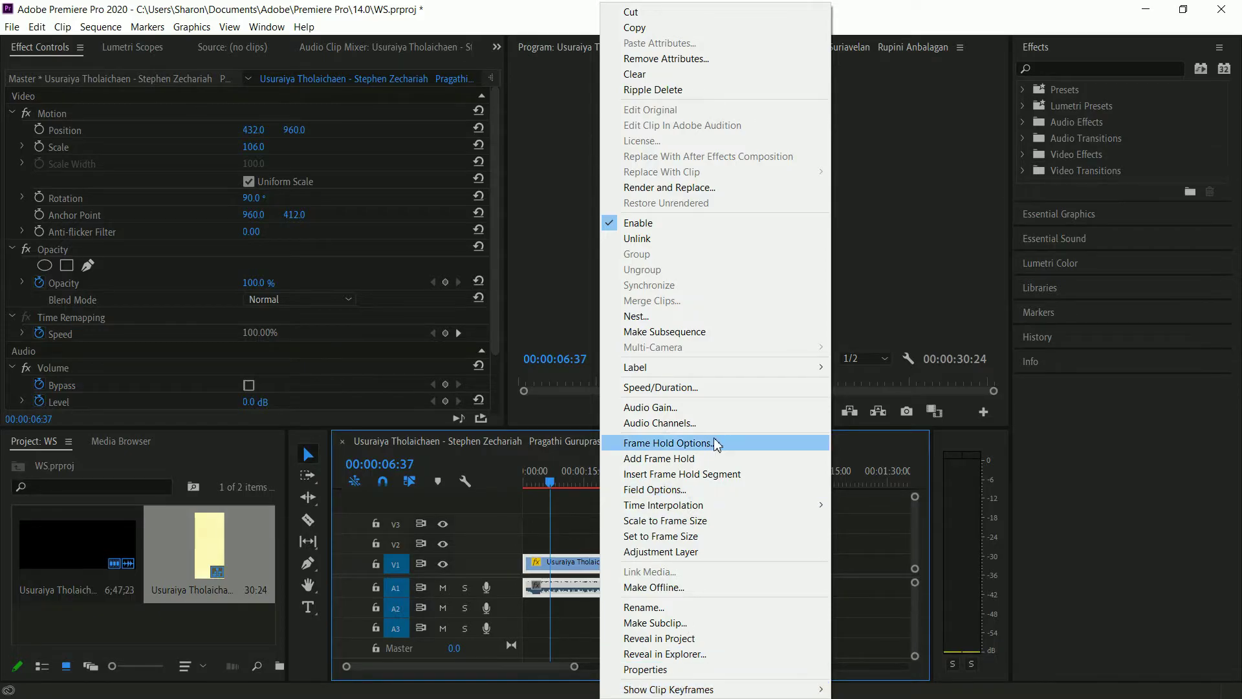
mouse_move(714, 506)
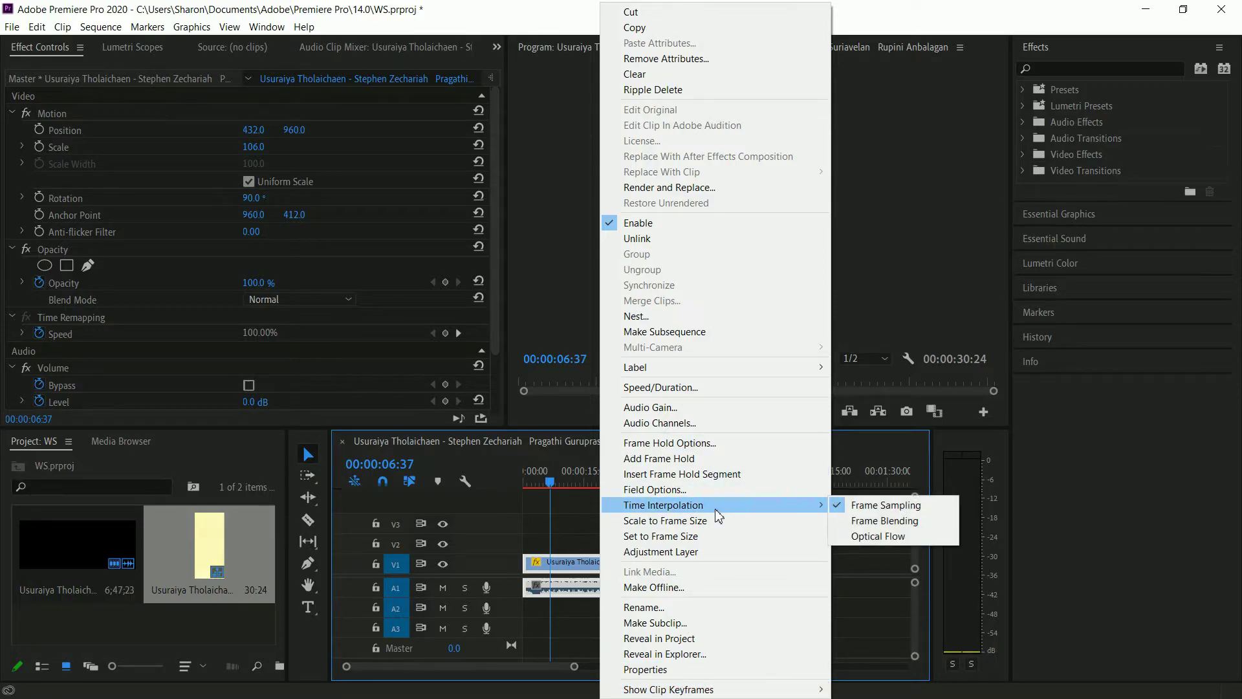
click(877, 537)
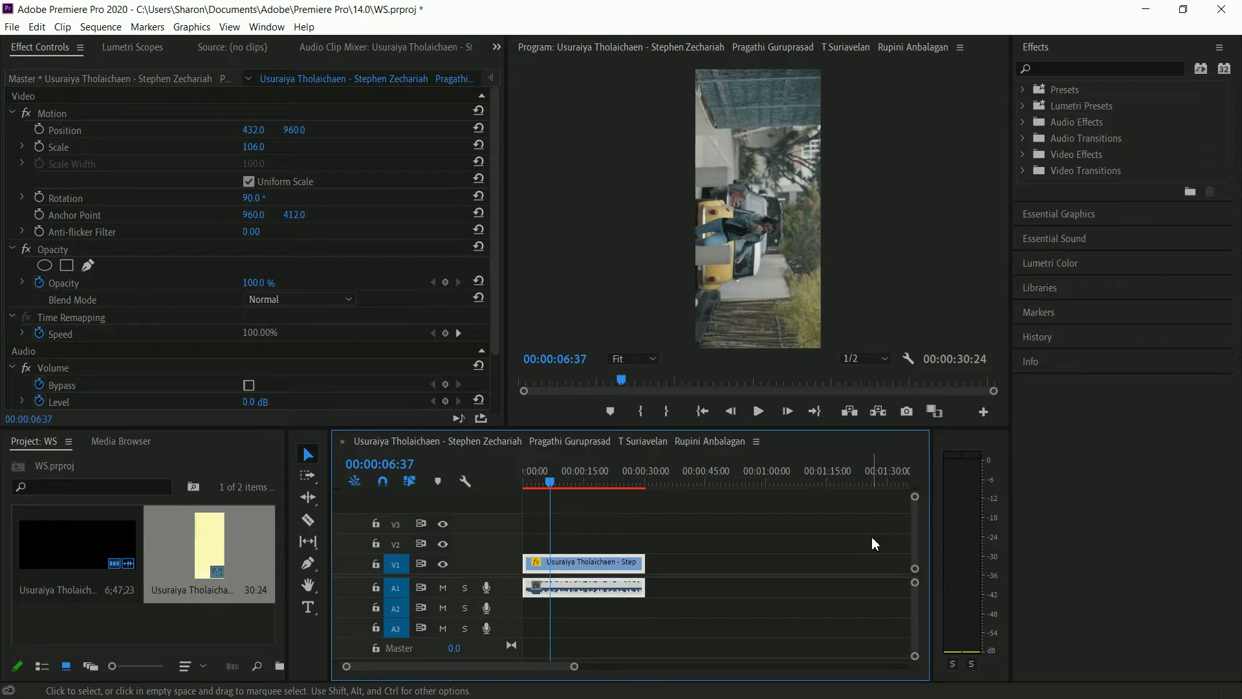
click(766, 413)
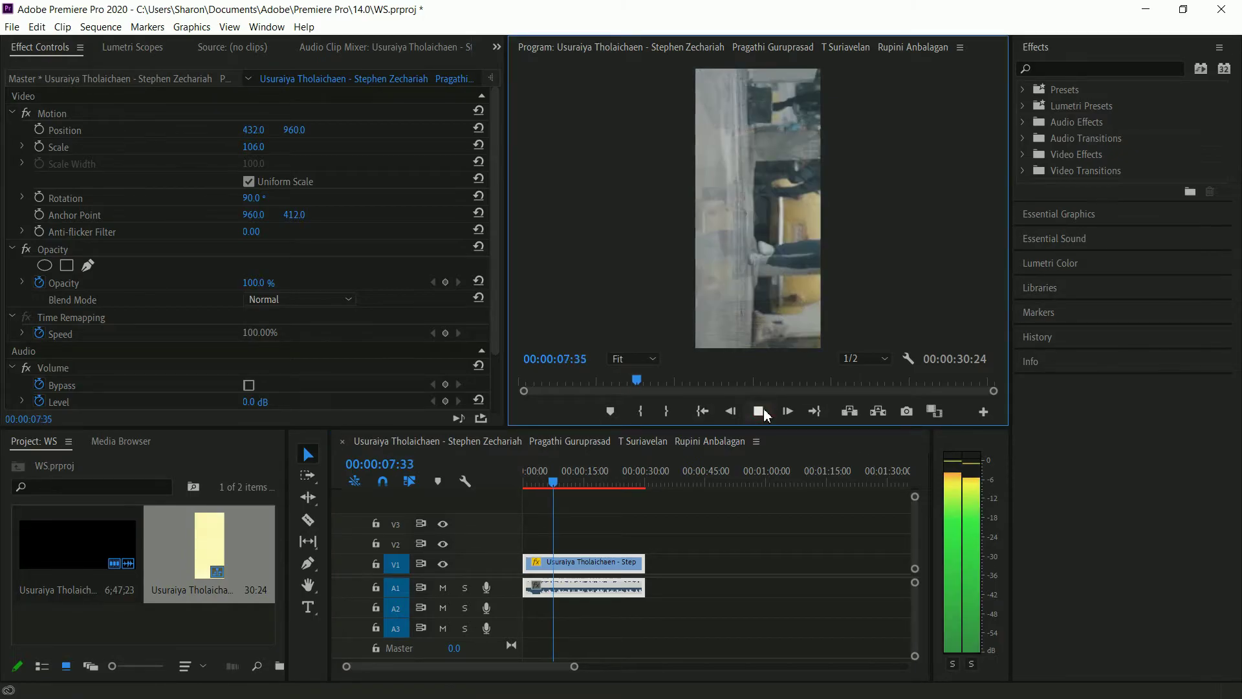
click(766, 413)
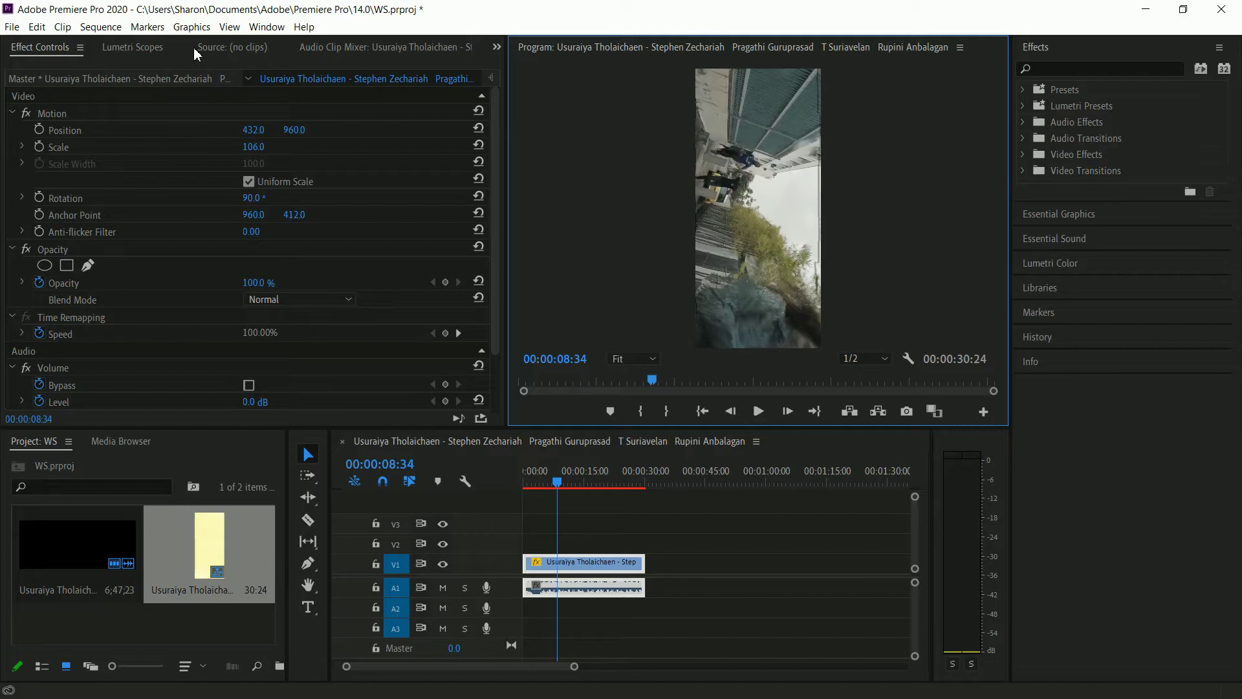
Step: Open the Export Settings dialog via File > Export > Media
click(22, 29)
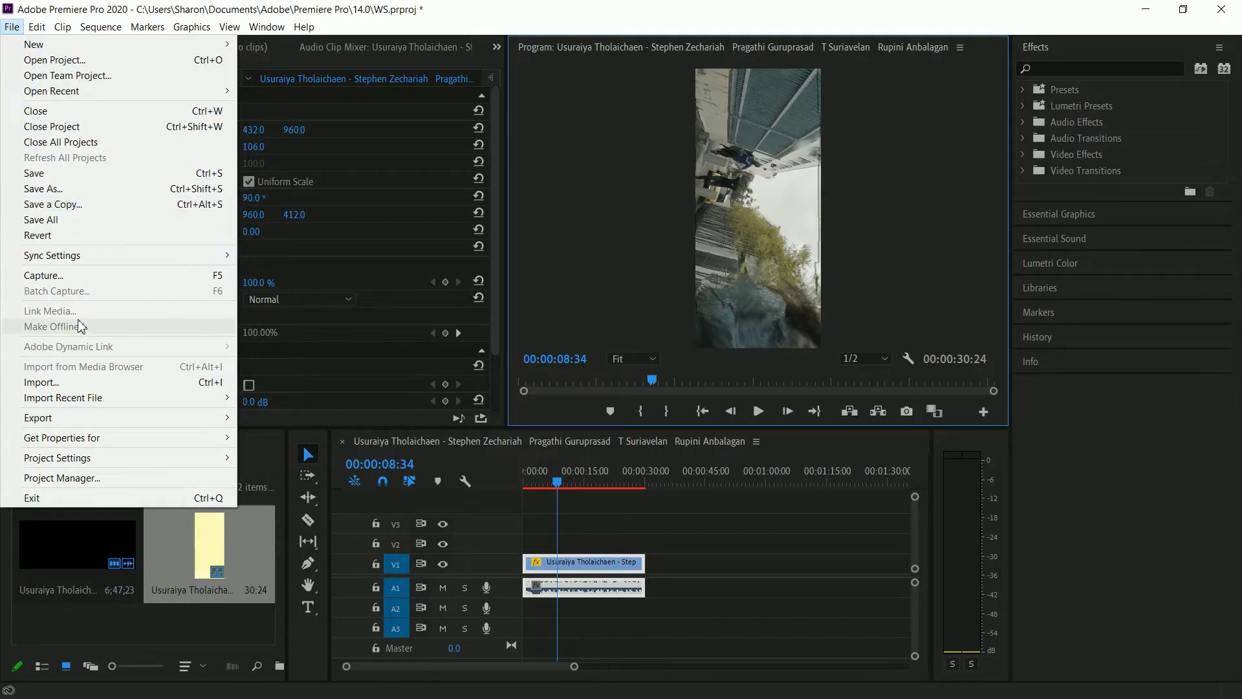
mouse_move(98, 417)
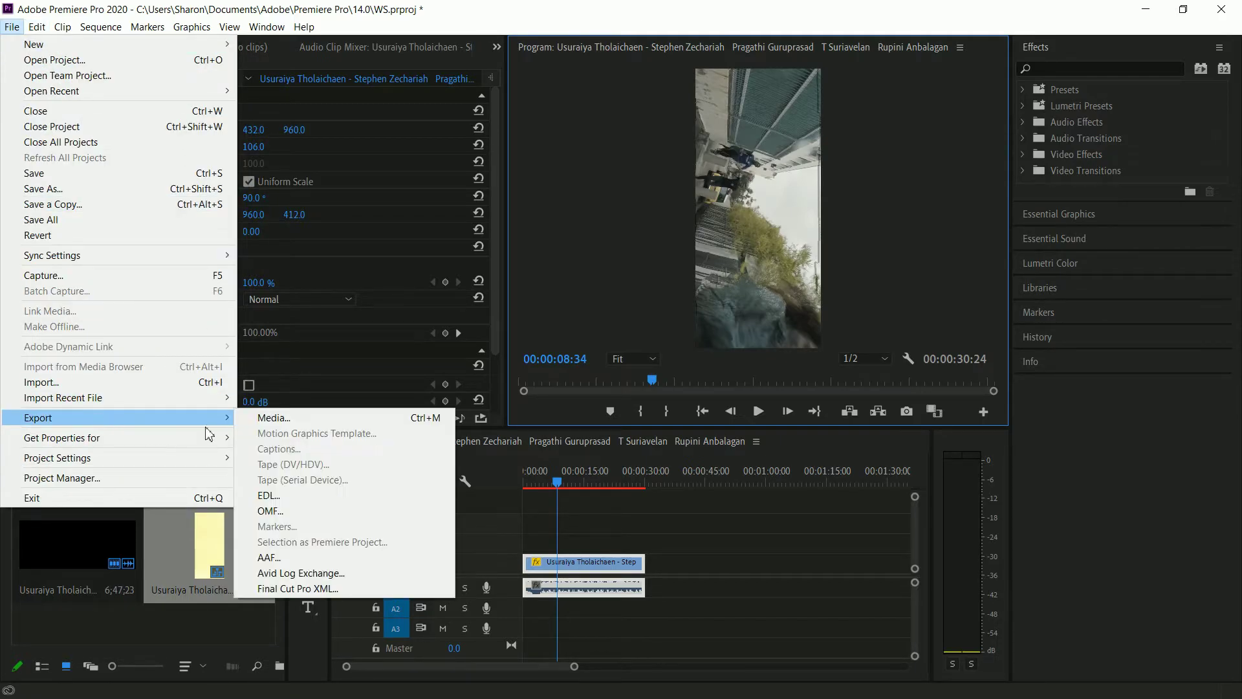
click(298, 418)
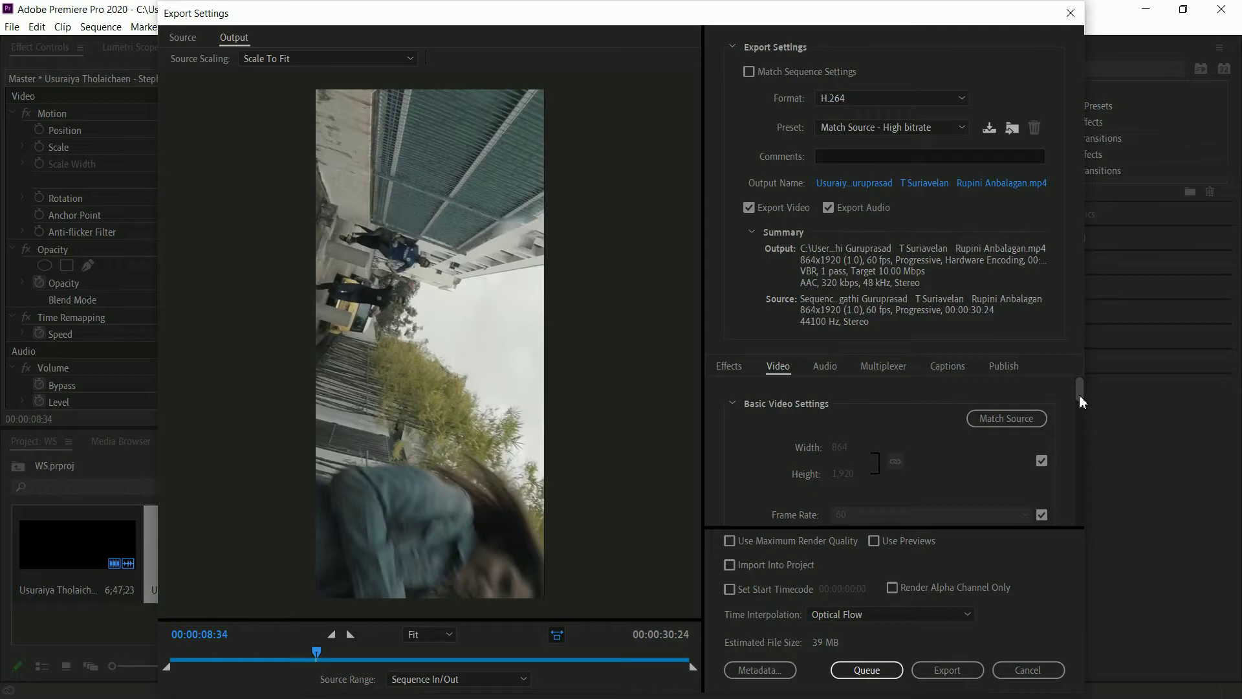
Step: Set the H.264 profile to High and the level to a manual 4.2
drag(1079, 395, 1084, 433)
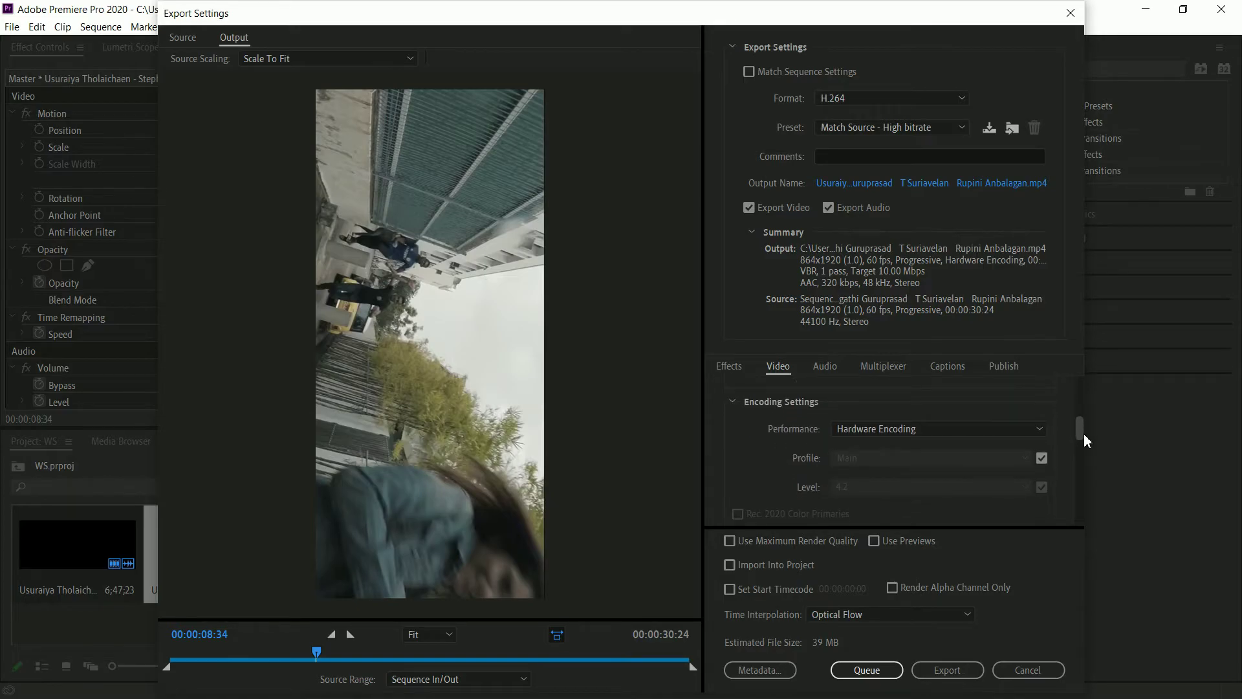
click(1041, 458)
click(996, 460)
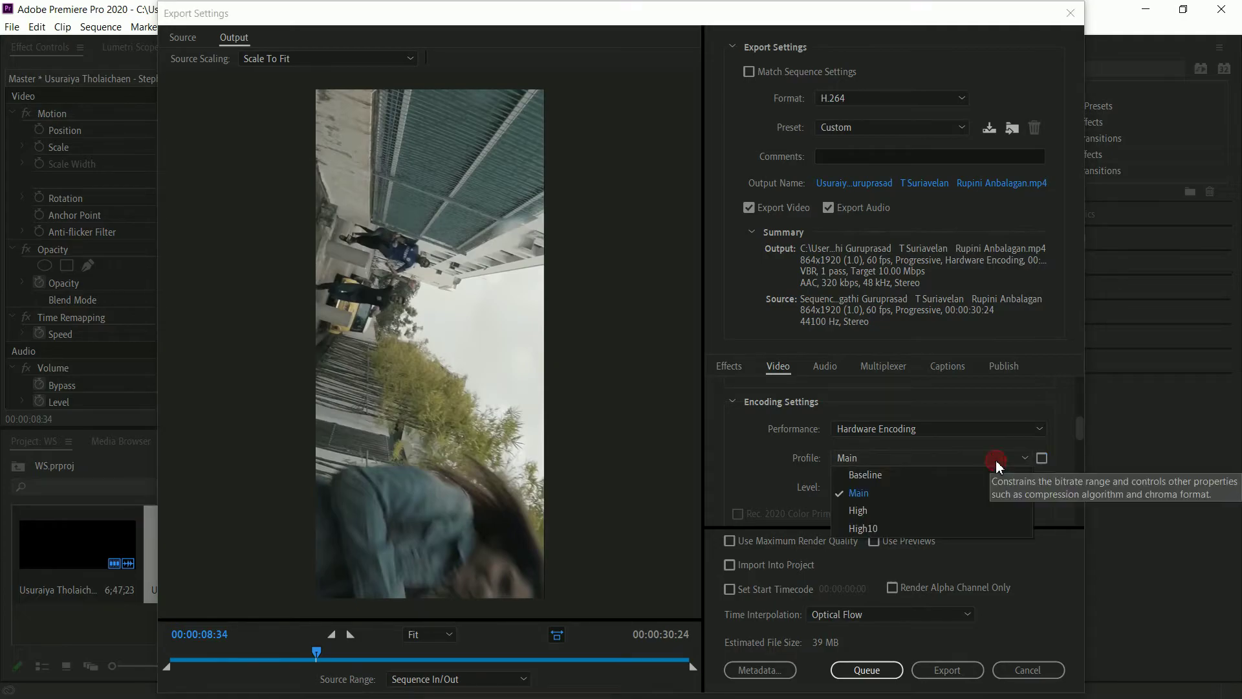
click(946, 511)
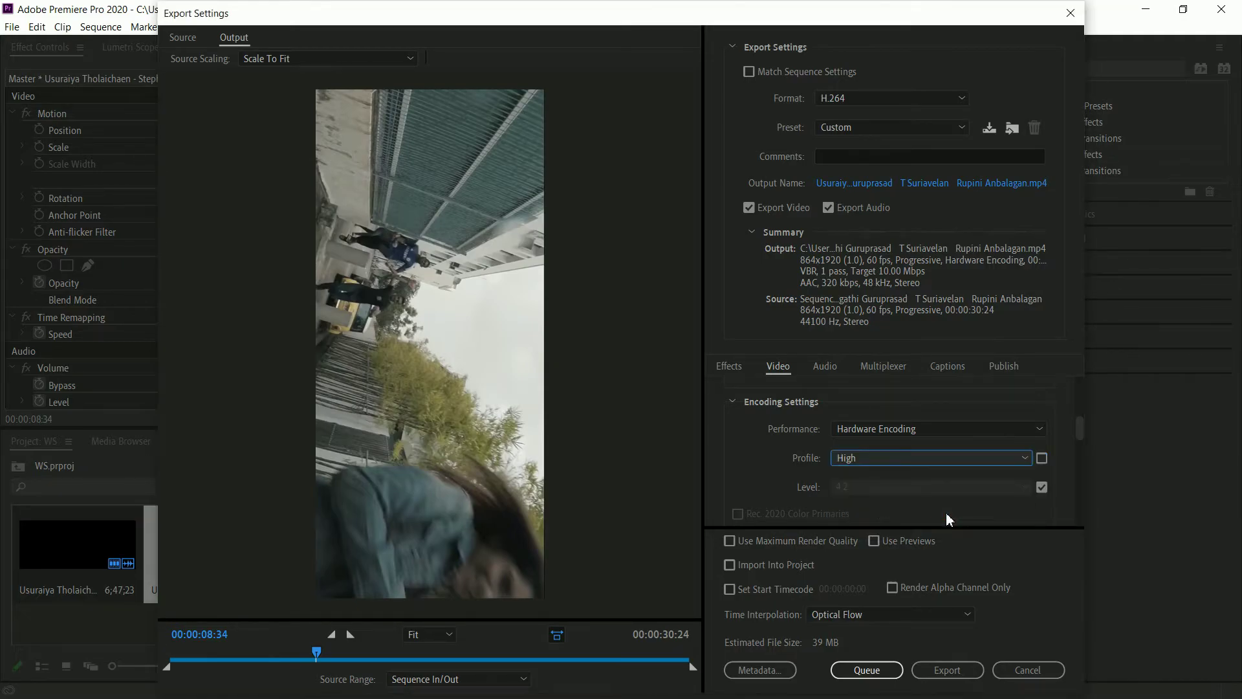
click(1041, 487)
click(1018, 487)
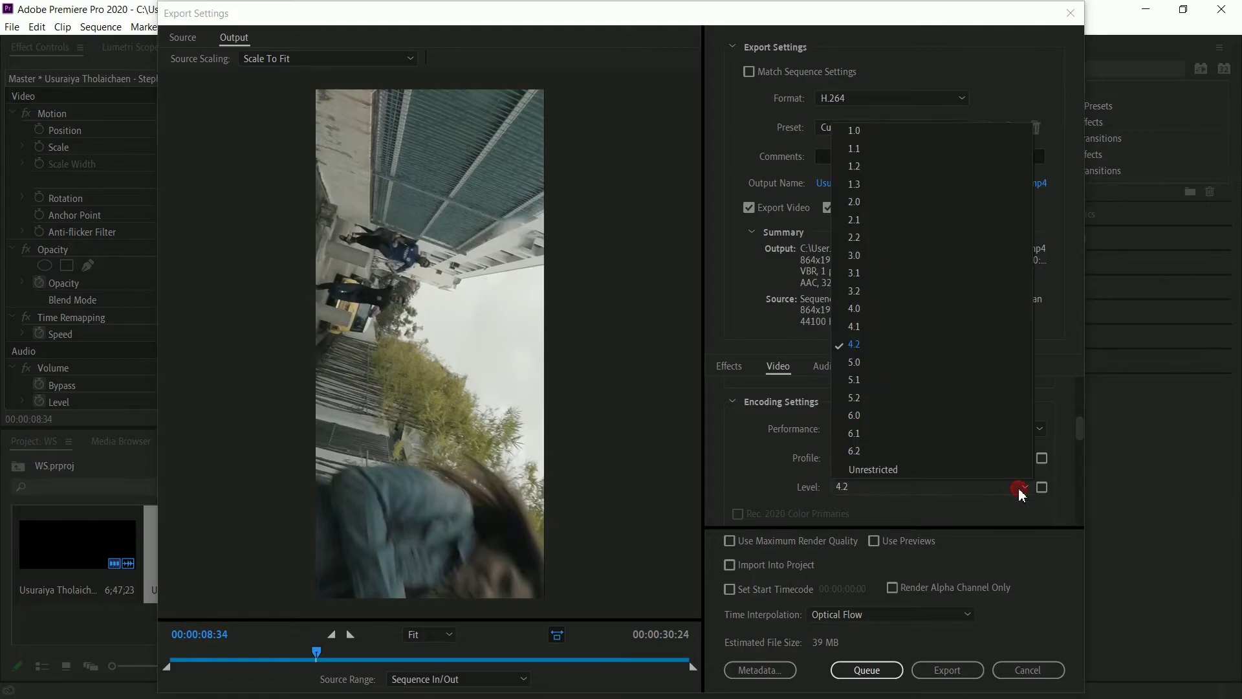
click(1041, 487)
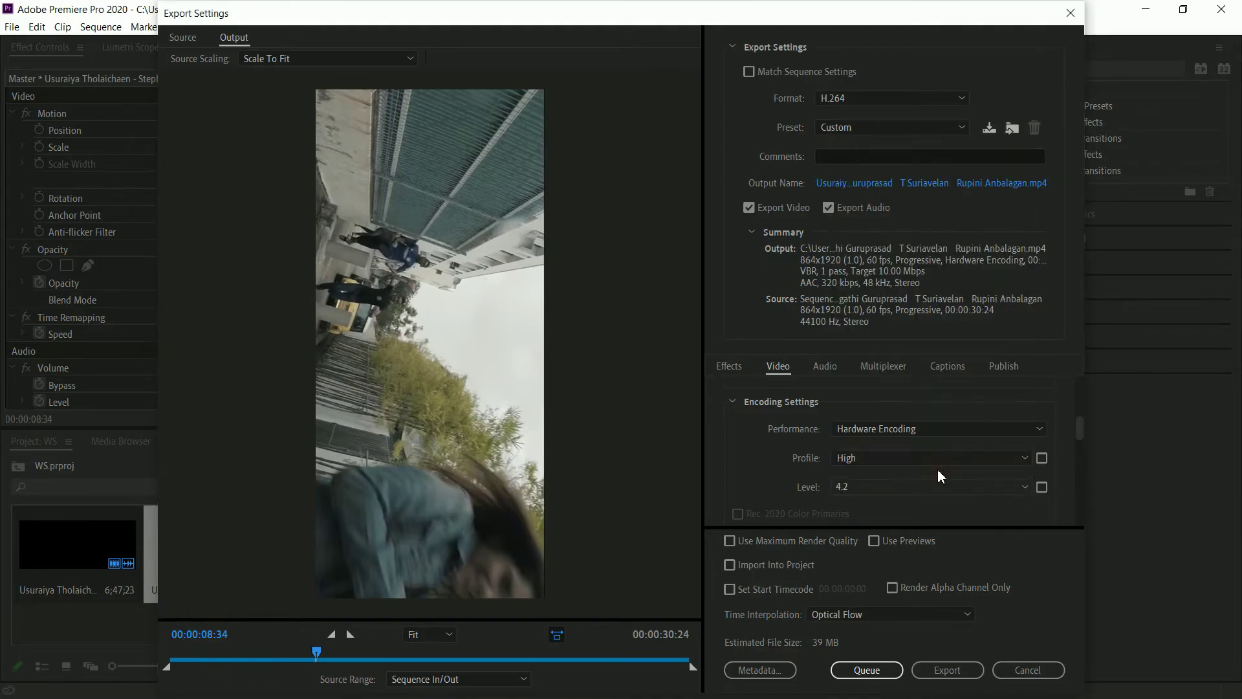
scroll(970, 465, up, 5)
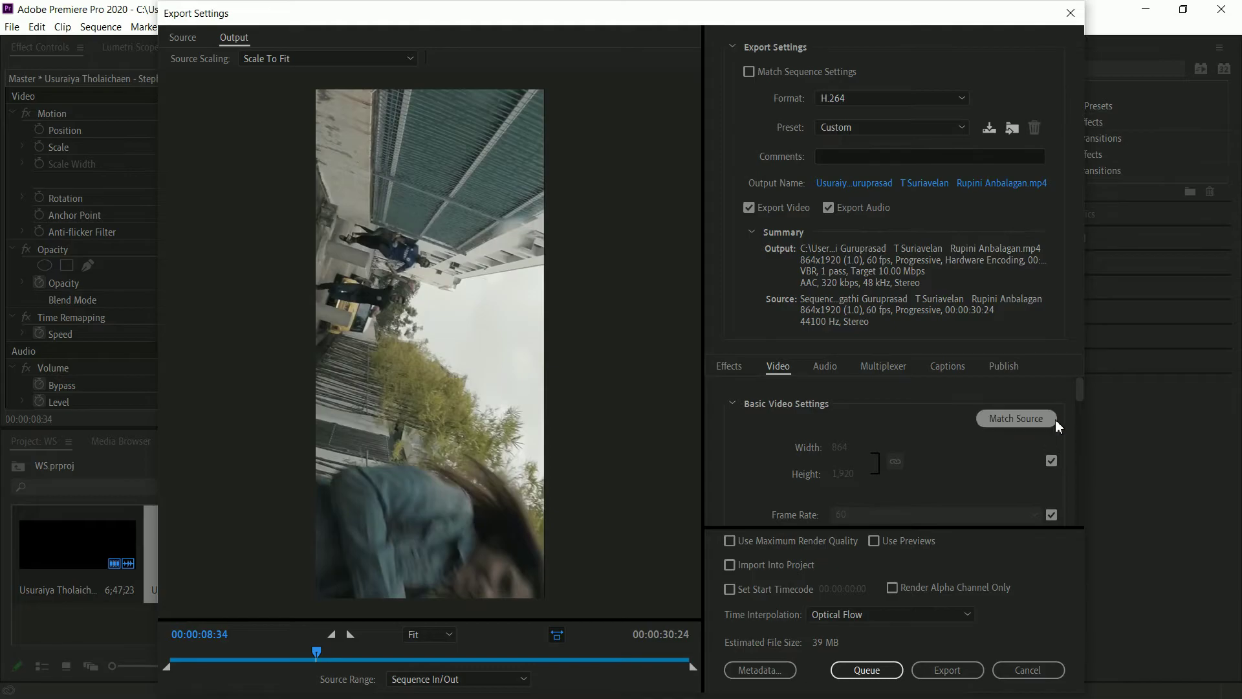
drag(1078, 399, 1095, 501)
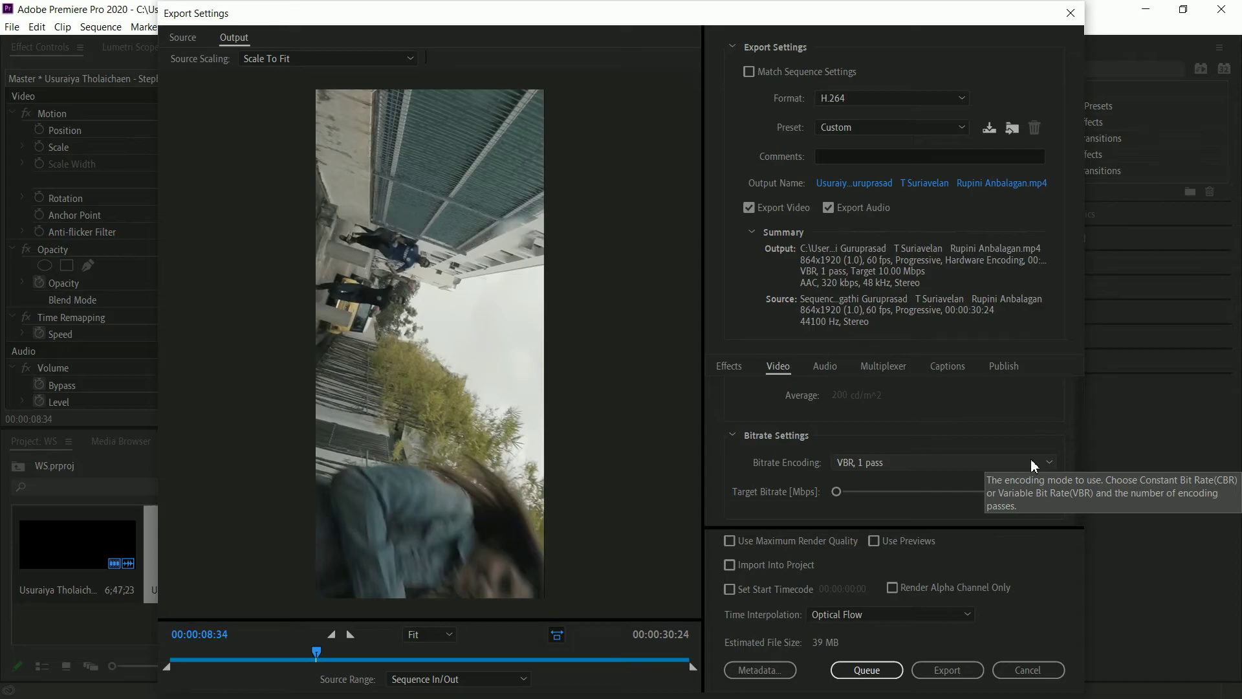
Step: Switch bitrate encoding to CBR with a 4.5 Mbps target bitrate
click(1030, 464)
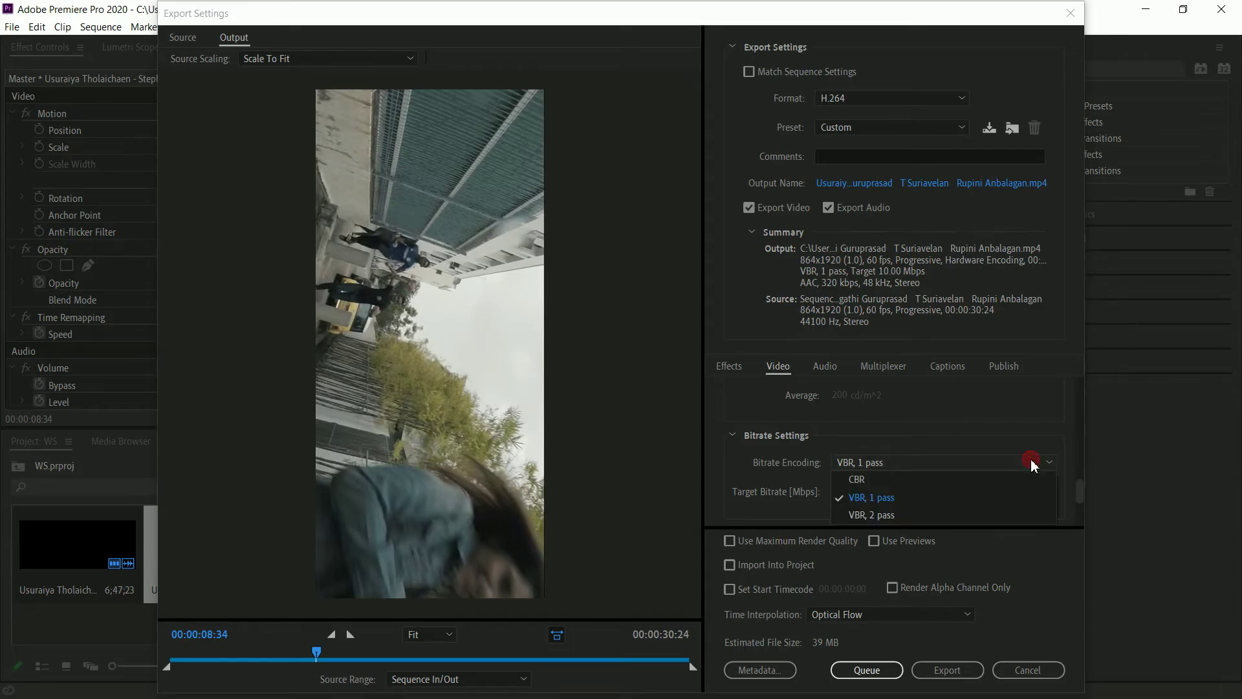
click(905, 484)
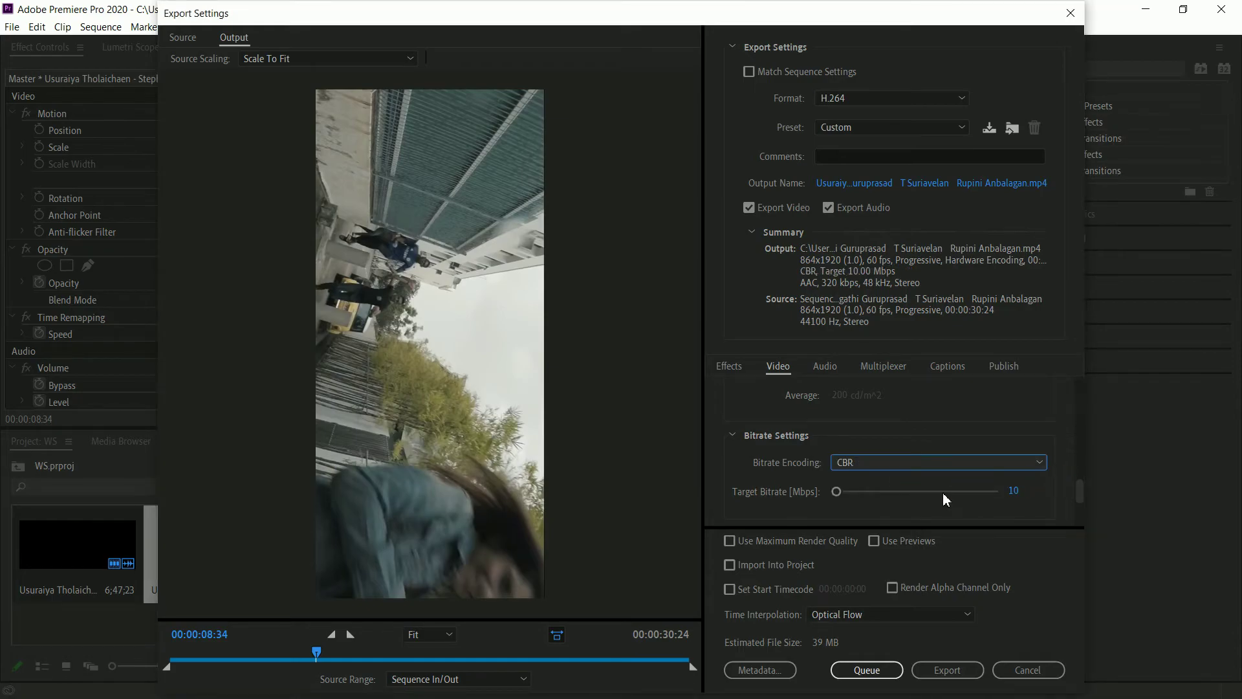
click(1017, 491)
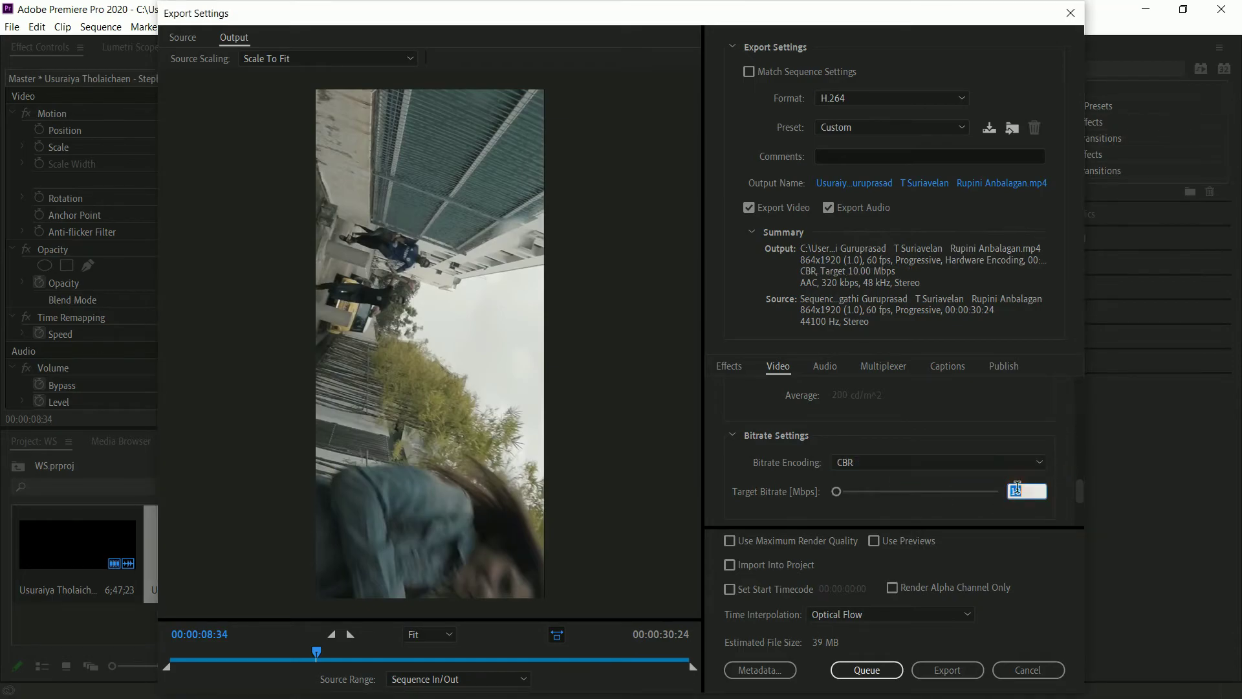
text(4.5)
key(Return)
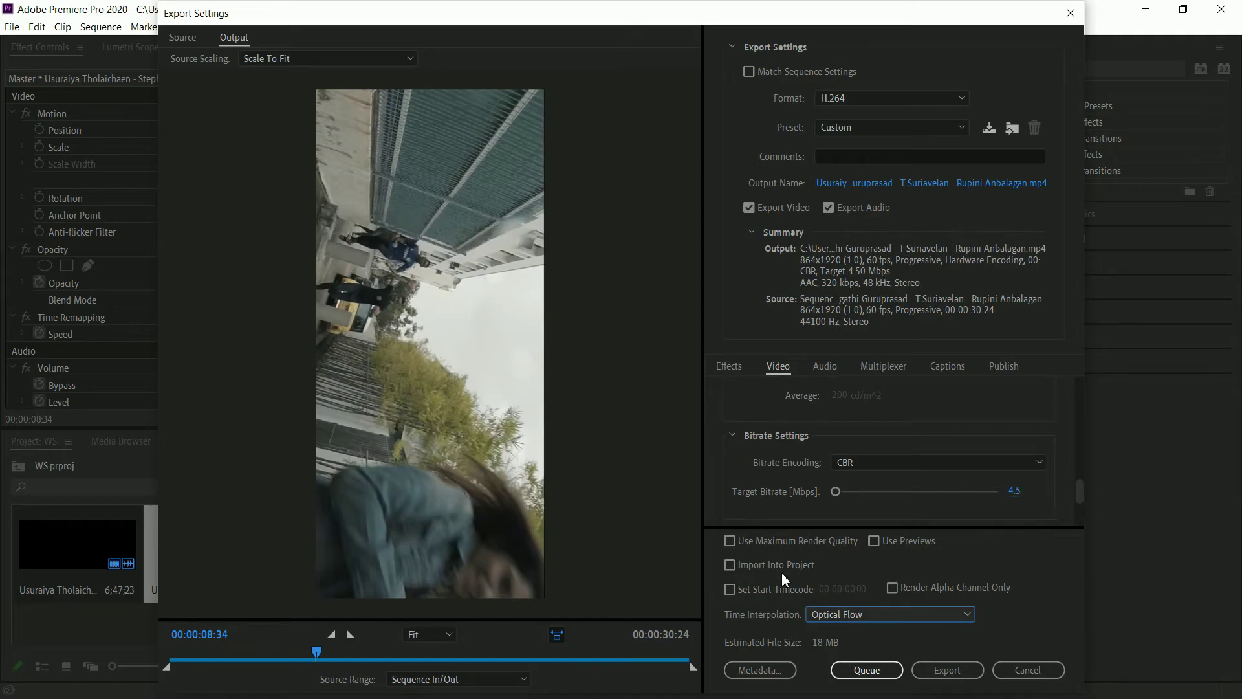
Step: Change the AAC audio bitrate in the export settings from 320 kbps to 160 kbps
click(822, 371)
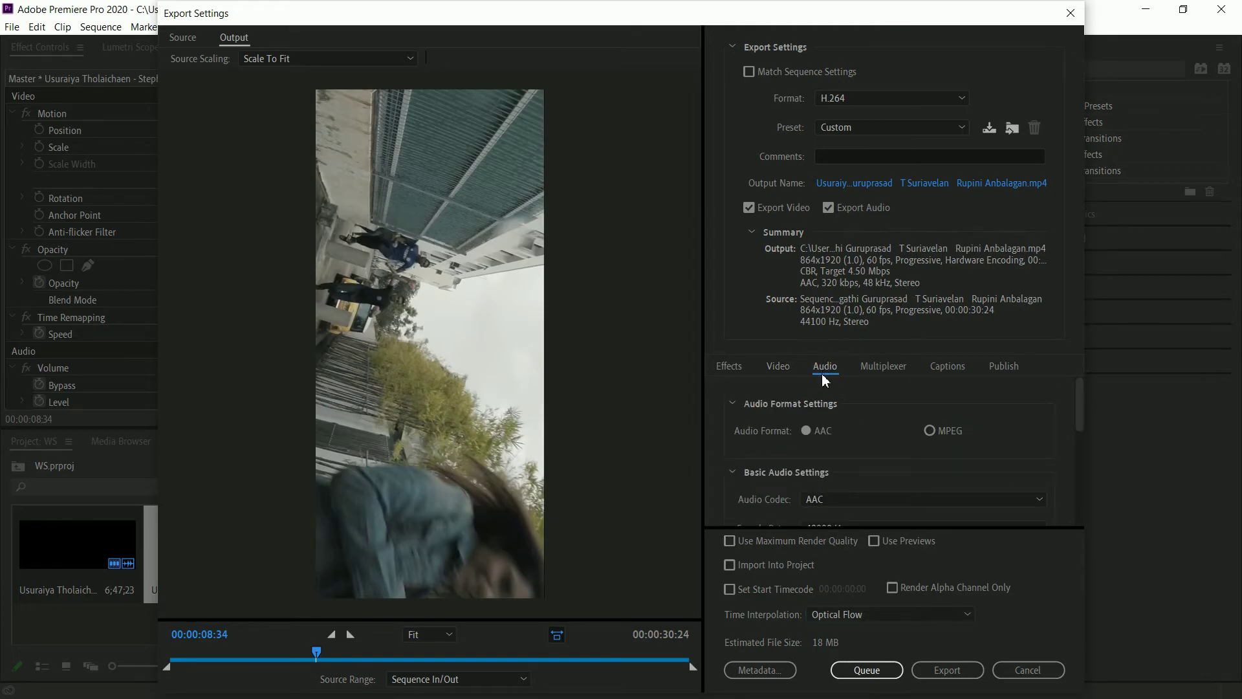
drag(1082, 418, 1082, 502)
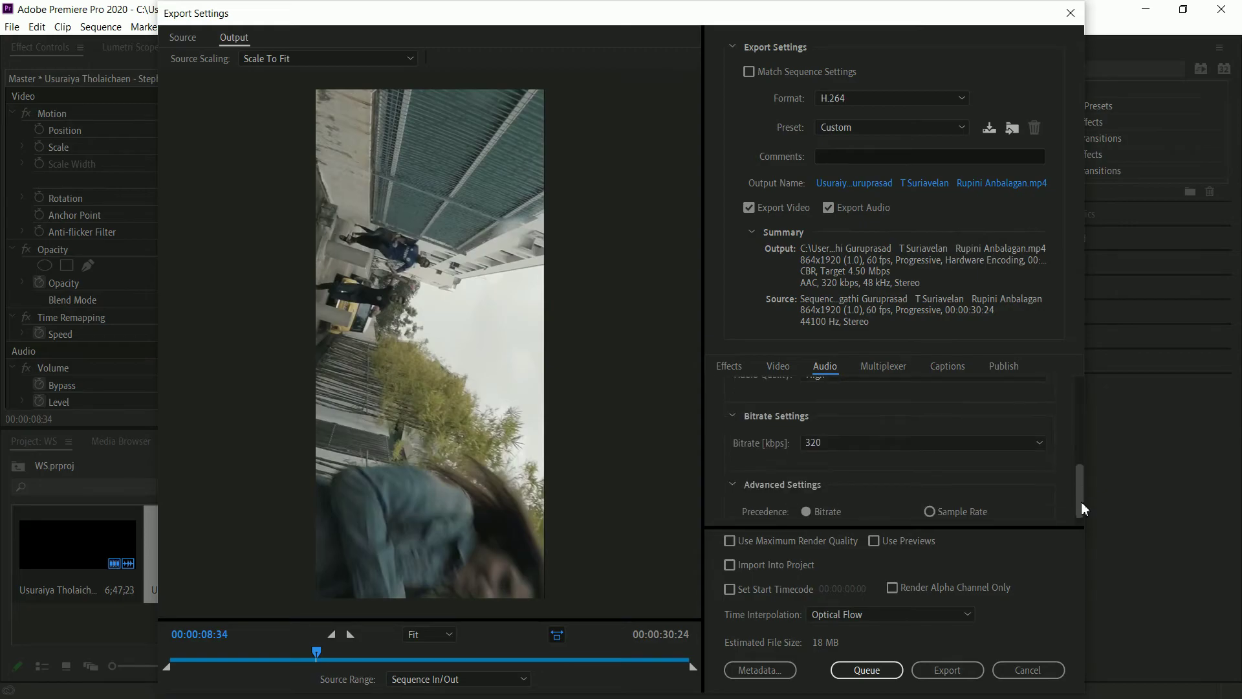
click(906, 441)
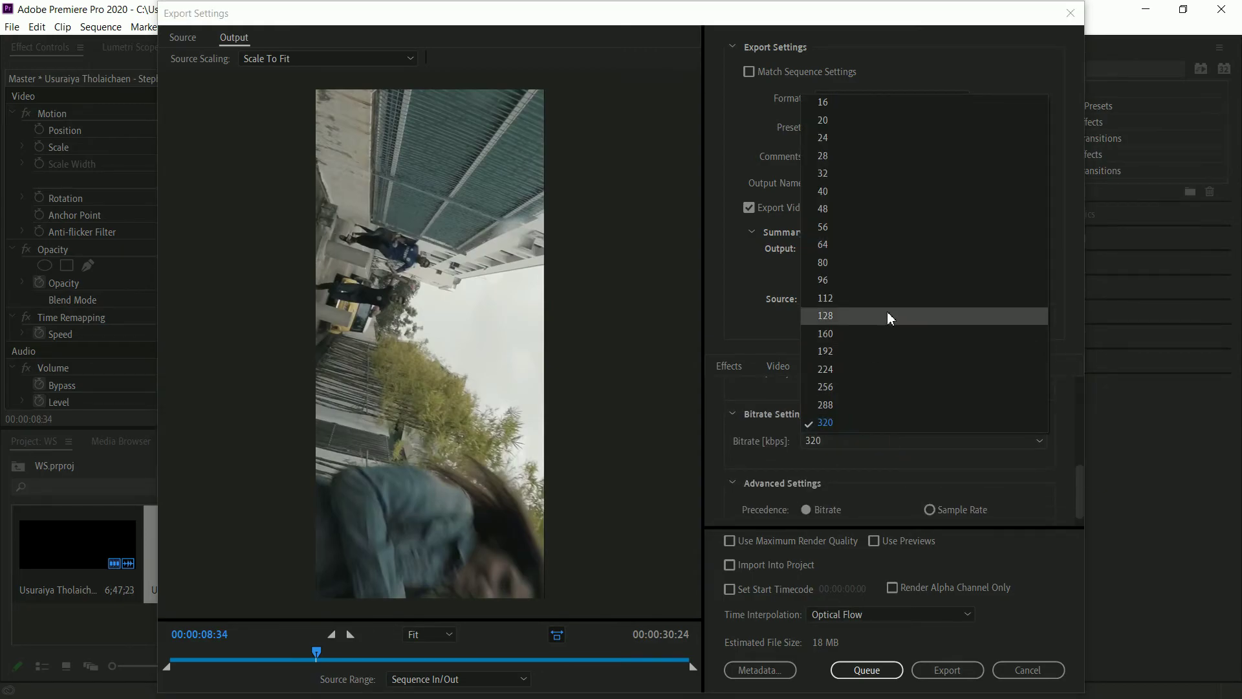
click(889, 335)
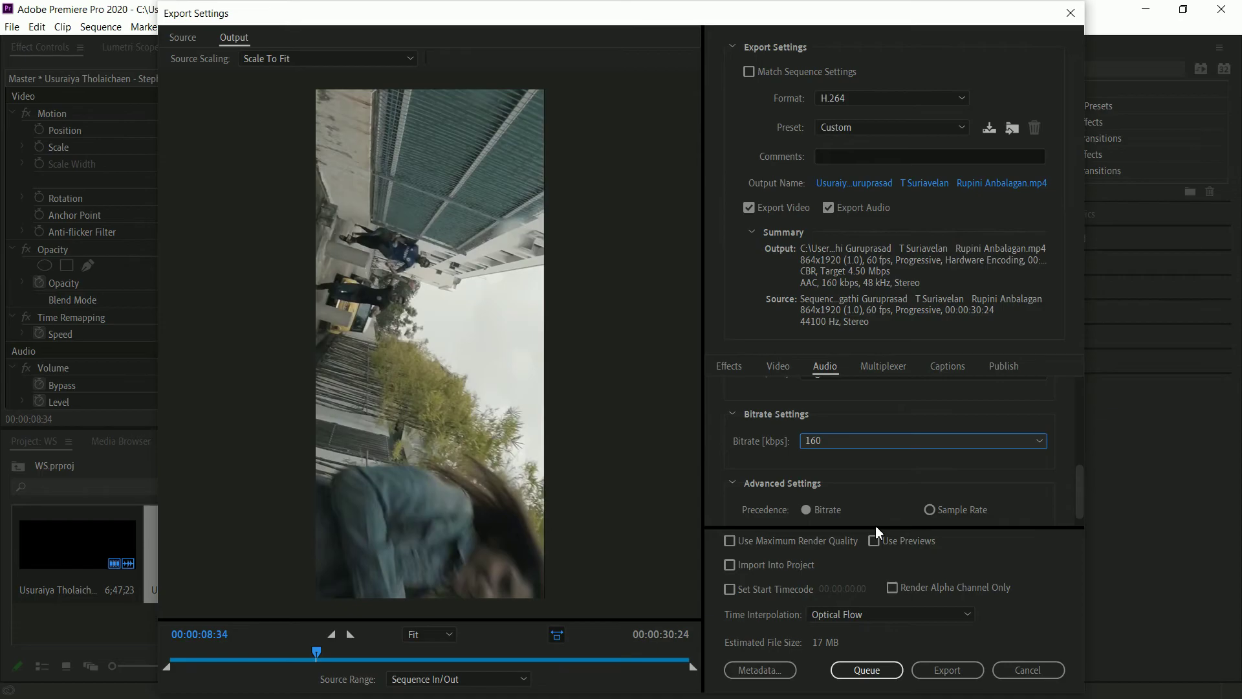
Step: Encode the sequence to an H.264 MP4 with the custom export settings
click(947, 673)
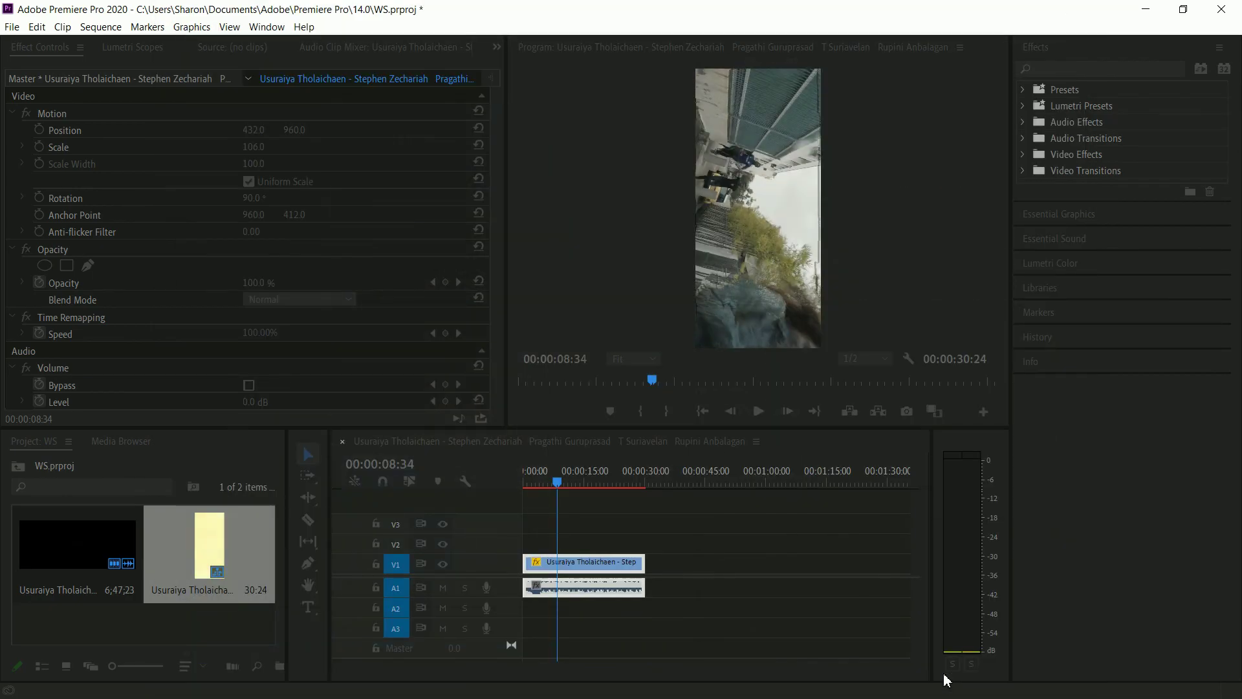
Step: Save the Premiere Pro project with Ctrl+S
key(ctrl+s)
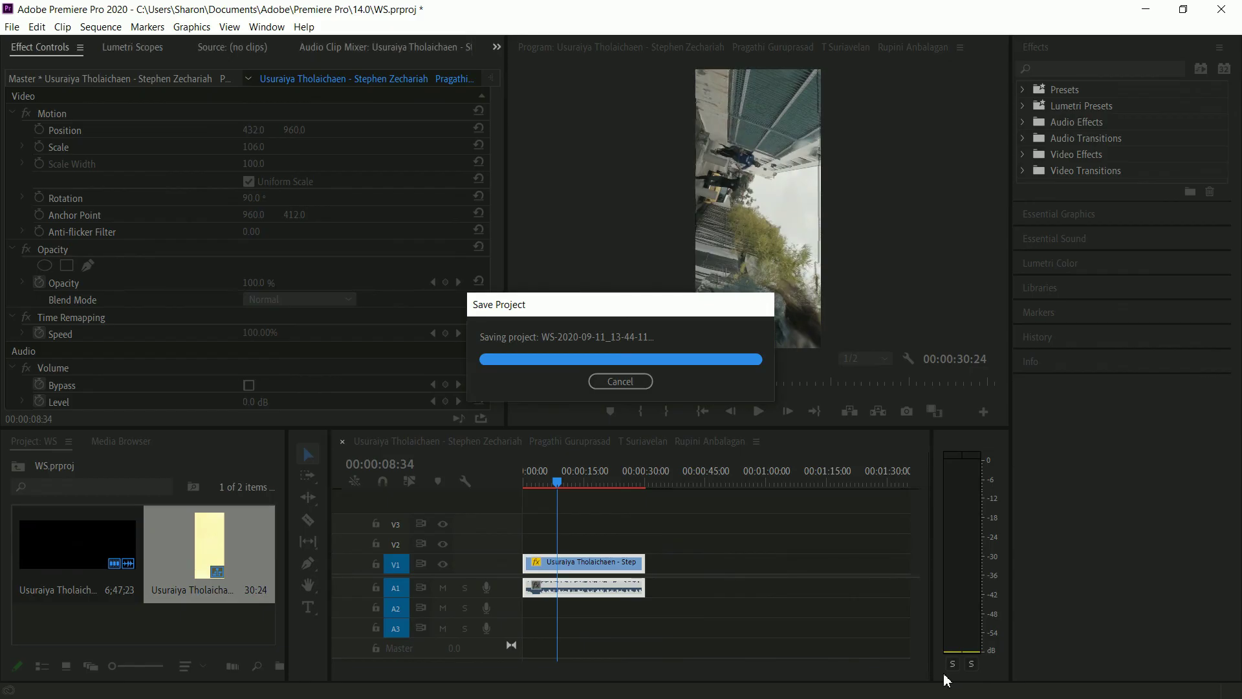